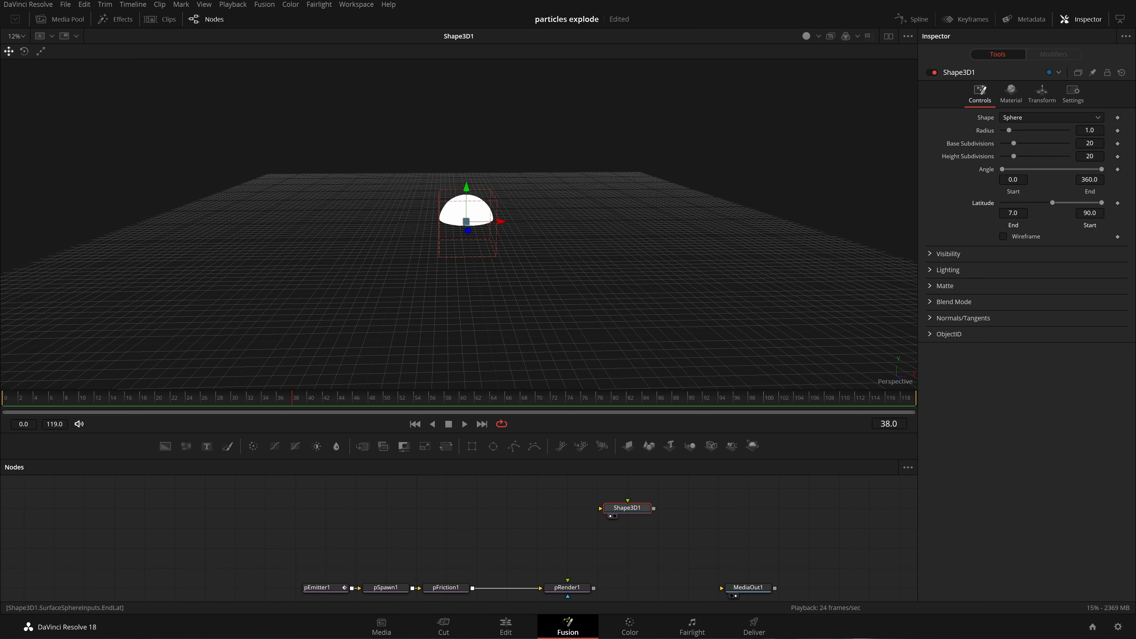
# Step: Set the Shape3D1 sphere's latitude End to 0 to make a half dome, and turn on lighting in the 3D view
pyautogui.click(1012, 213)
pyautogui.write('0')
pyautogui.press('Return')
pyautogui.moveTo(746, 254); pyautogui.dragTo(520, 299)
pyautogui.scroll(3, 559, 308)
pyautogui.moveTo(608, 317); pyautogui.dragTo(635, 251)
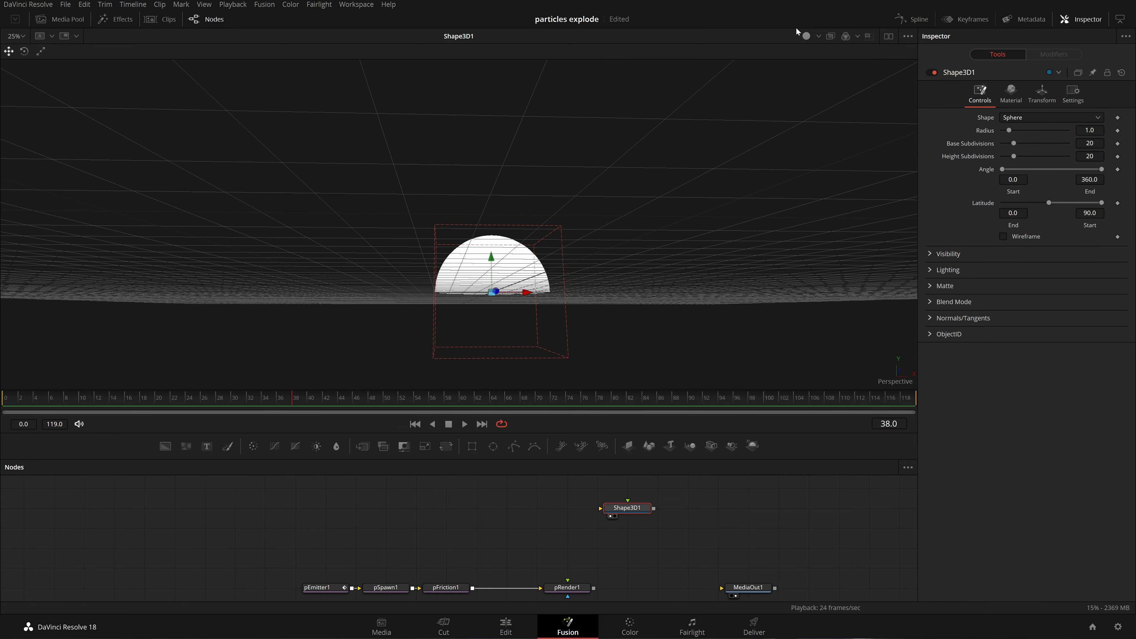
pyautogui.click(805, 38)
pyautogui.moveTo(559, 232); pyautogui.dragTo(629, 213)
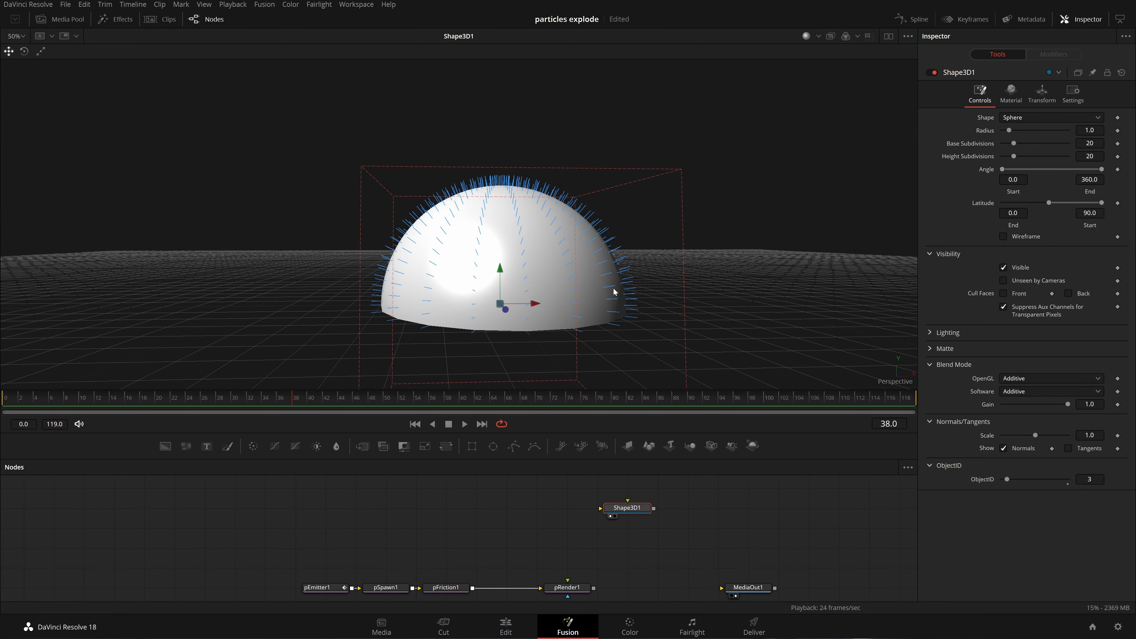
# Step: Move the Shape3D1 node above pEmitter1 and set pEmitter1's region to Mesh
pyautogui.moveTo(716, 547); pyautogui.dragTo(699, 538)
pyautogui.moveTo(611, 502); pyautogui.dragTo(317, 548)
pyautogui.click(304, 577)
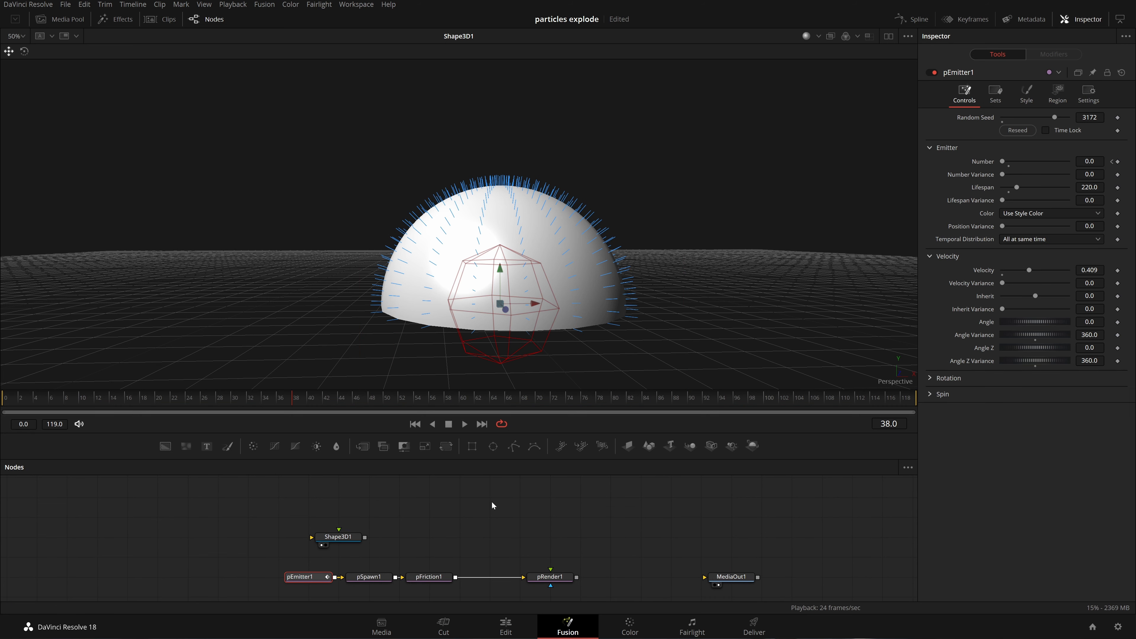
pyautogui.click(1058, 101)
pyautogui.click(1045, 130)
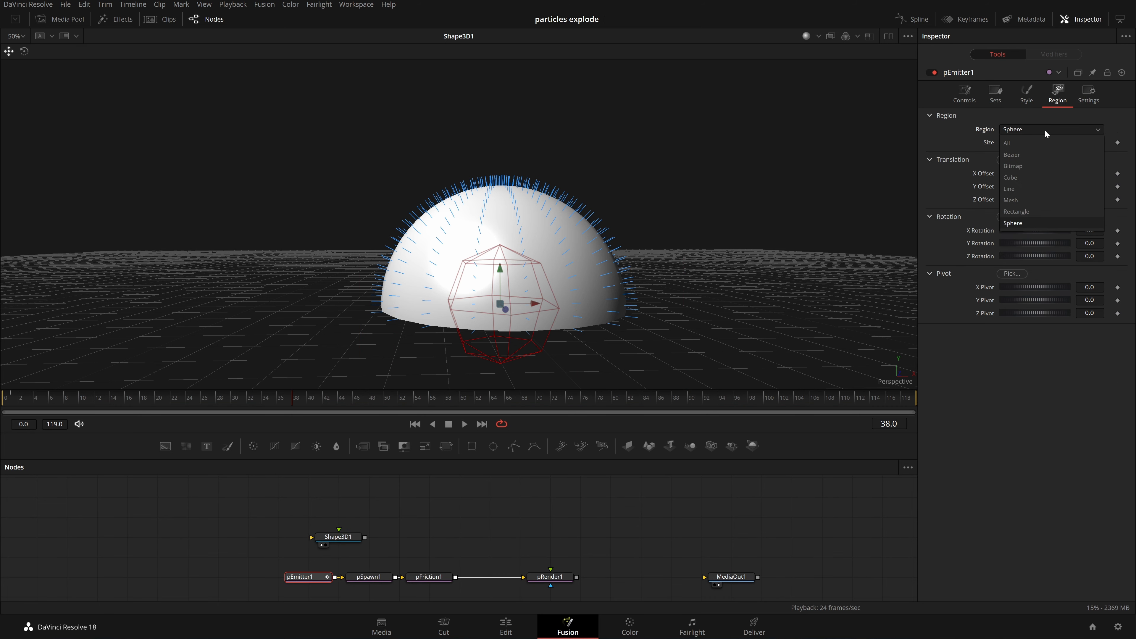
pyautogui.click(1028, 200)
# Step: Connect Shape3D1 to pEmitter1 as the region mesh and align the shape node directly above the emitter
pyautogui.scroll(-1, 464, 520)
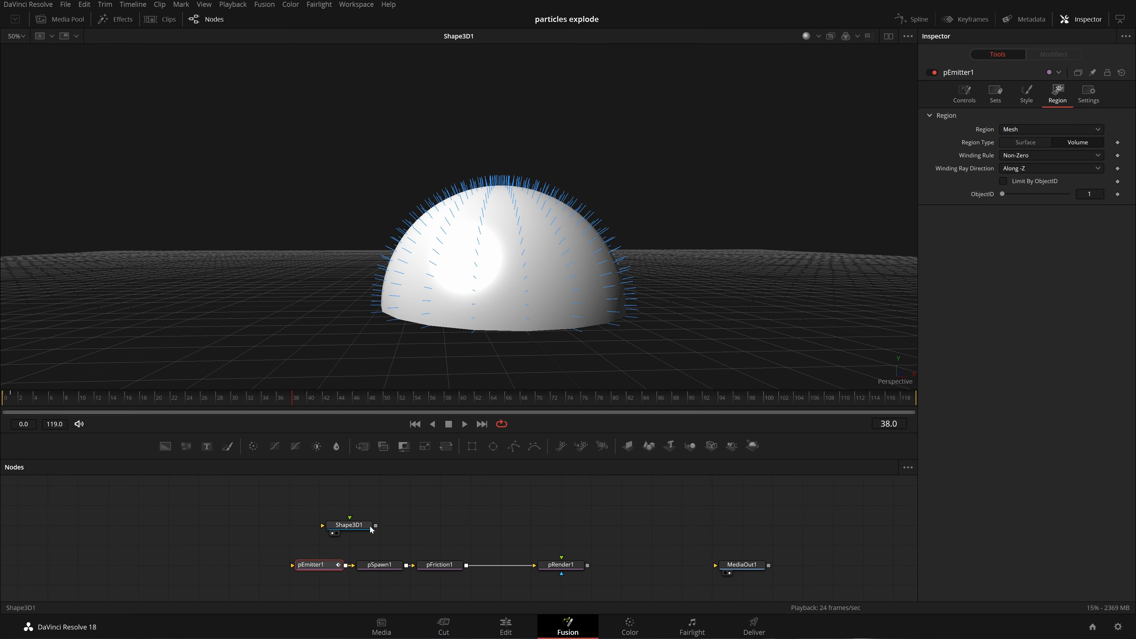
pyautogui.moveTo(377, 526); pyautogui.dragTo(334, 566)
pyautogui.moveTo(357, 528); pyautogui.dragTo(344, 526)
# Step: Display pRender1 in the viewer and play back the particles emitted from the dome
pyautogui.moveTo(548, 565); pyautogui.dragTo(576, 324)
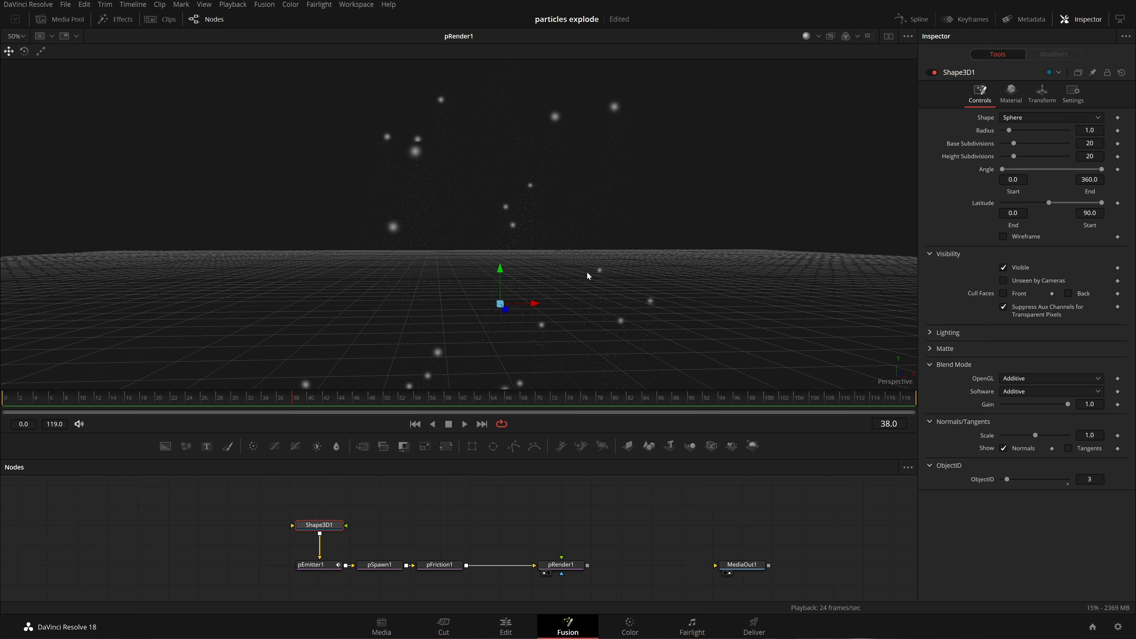
pyautogui.scroll(-3, 586, 277)
pyautogui.scroll(-2, 582, 287)
pyautogui.press('space')
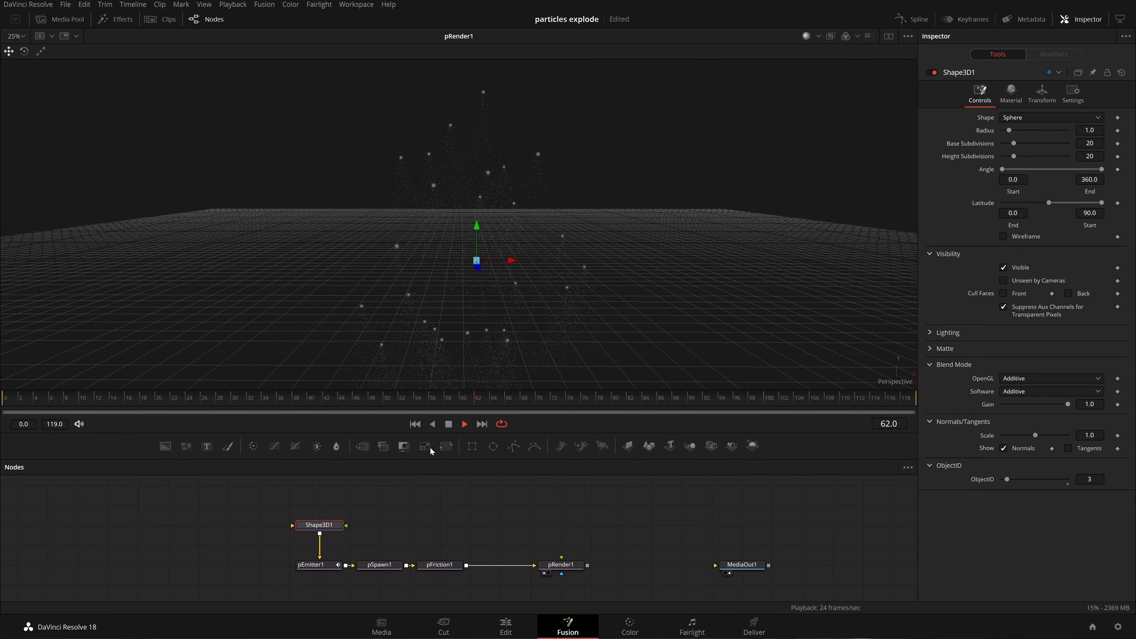
pyautogui.click(415, 424)
# Step: Set pEmitter1's velocity Angle Variance and Angle Z Variance to 180
pyautogui.click(335, 569)
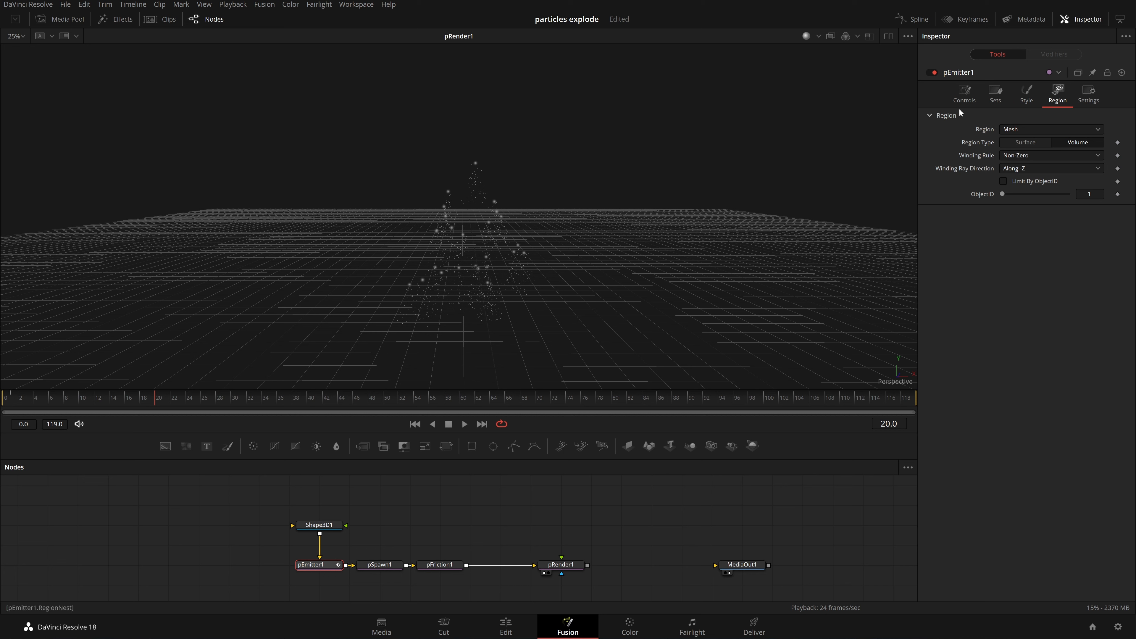
pyautogui.doubleClick(1089, 335)
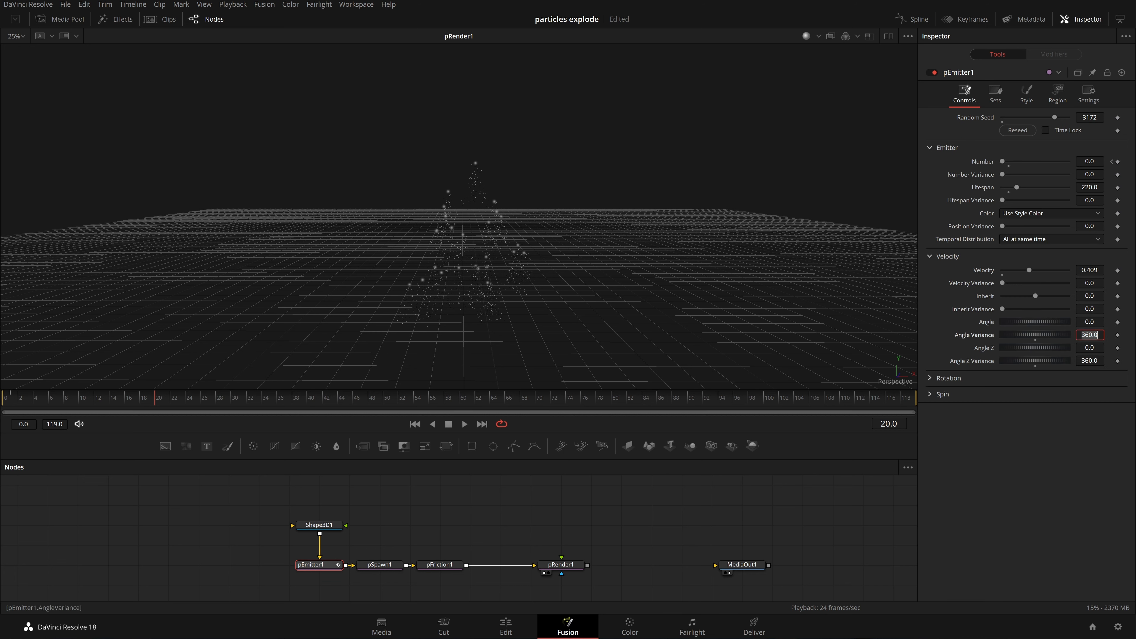
pyautogui.write('180')
pyautogui.press('Tab')
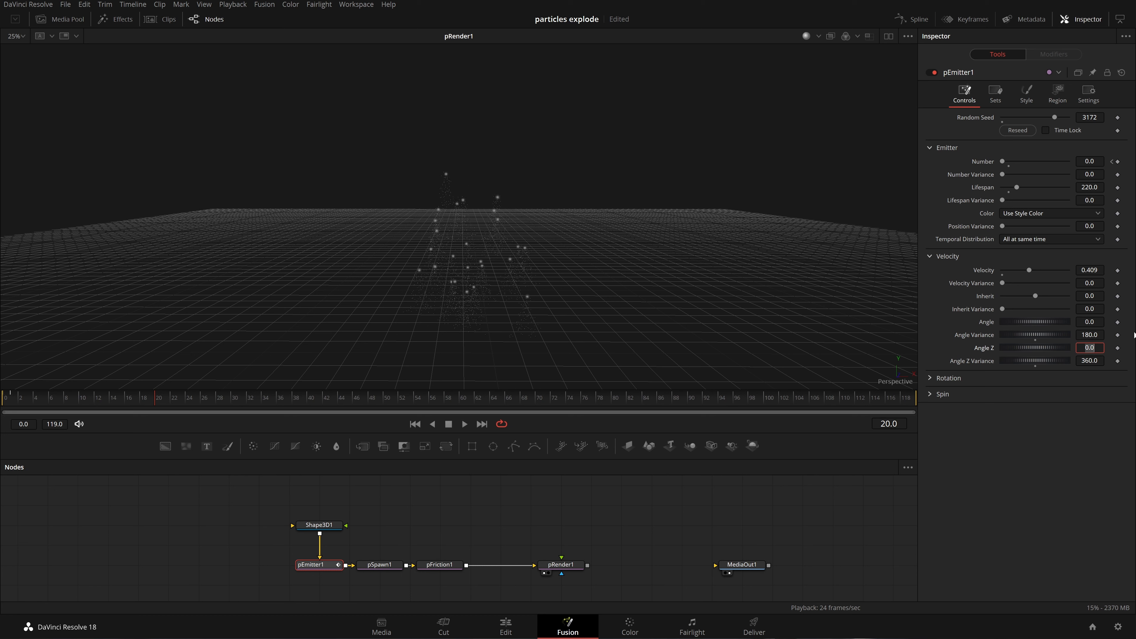
pyautogui.press('Tab')
pyautogui.write('1')
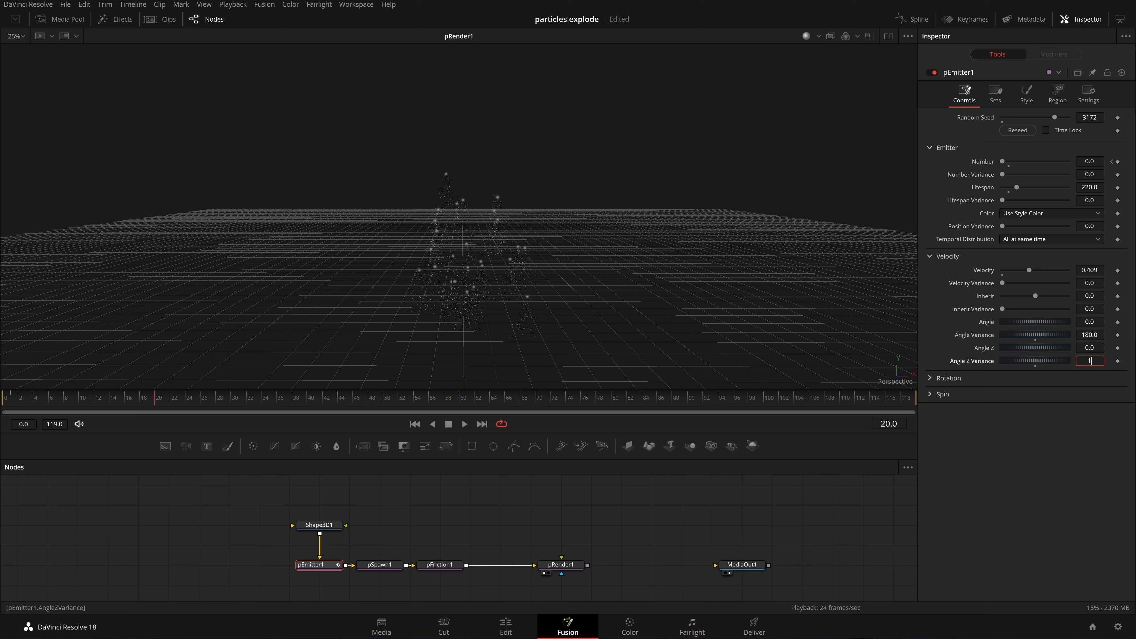
pyautogui.write('80')
pyautogui.press('Tab')
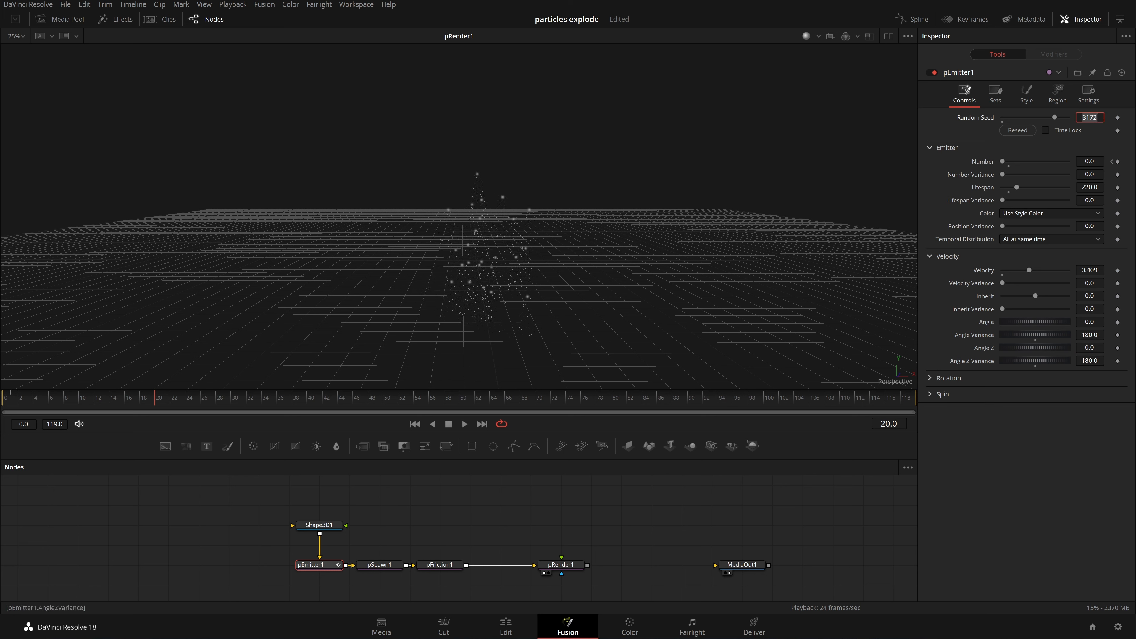
# Step: Play back the simulation from the start and examine the particle trails from the side
pyautogui.click(419, 426)
pyautogui.press('space')
pyautogui.moveTo(537, 340)
pyautogui.mouseDown()
pyautogui.moveTo(536, 322)
pyautogui.moveTo(548, 341)
pyautogui.mouseUp()
pyautogui.scroll(-2, 536, 322)
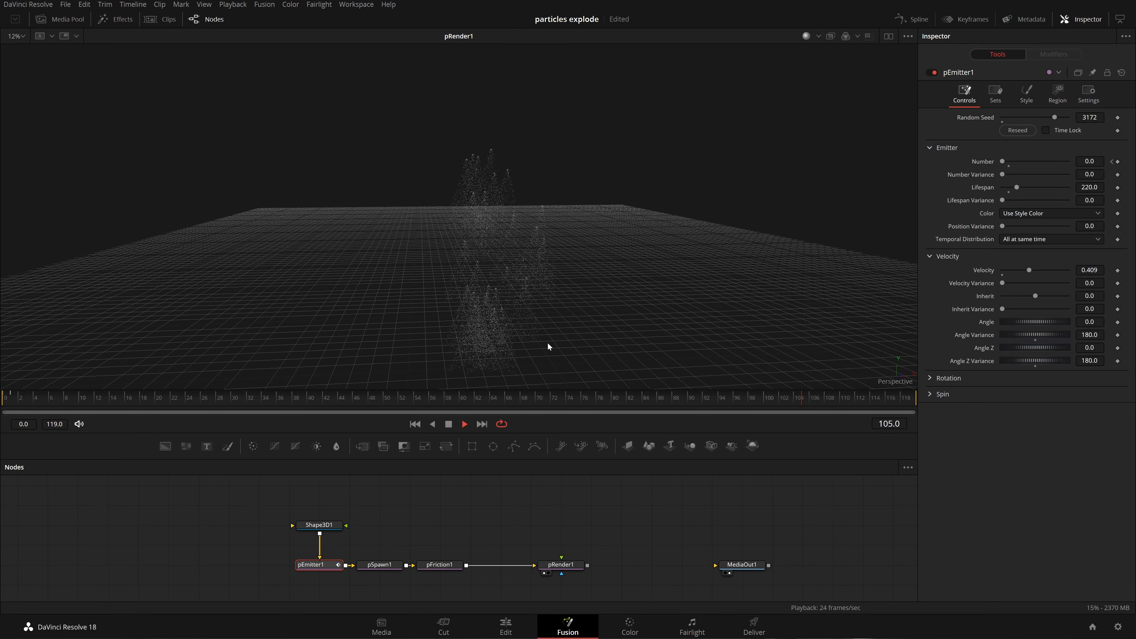
pyautogui.press('space')
pyautogui.moveTo(605, 331); pyautogui.dragTo(714, 331)
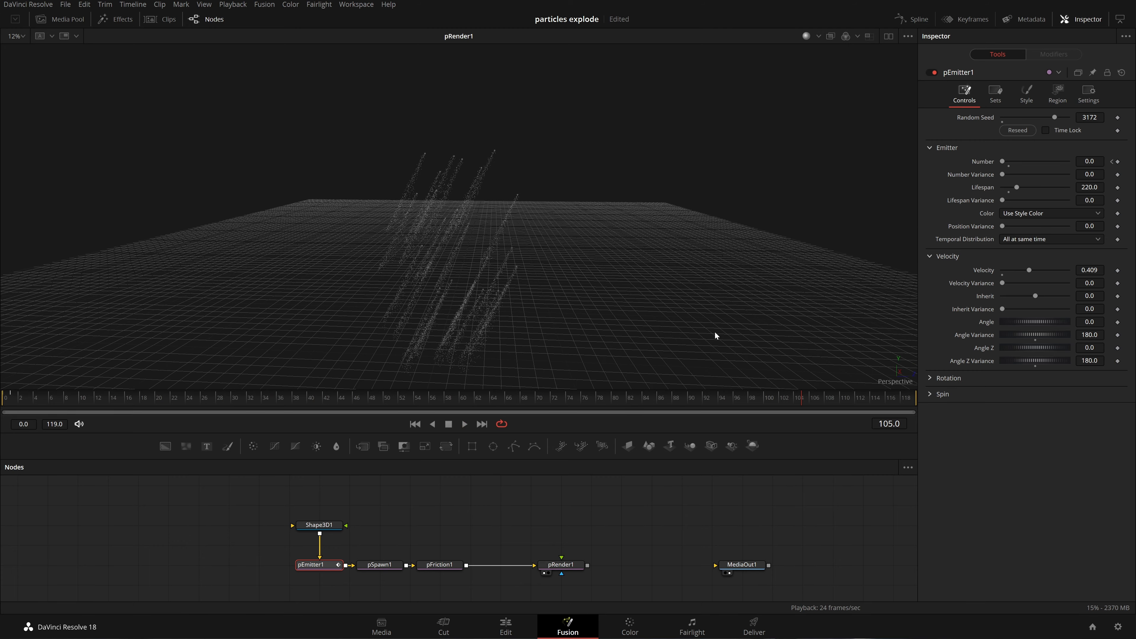
# Step: Disable the pSpawn1 node and play back only the emitter's own particles
pyautogui.click(392, 567)
pyautogui.hotkey('ctrl', 'p')
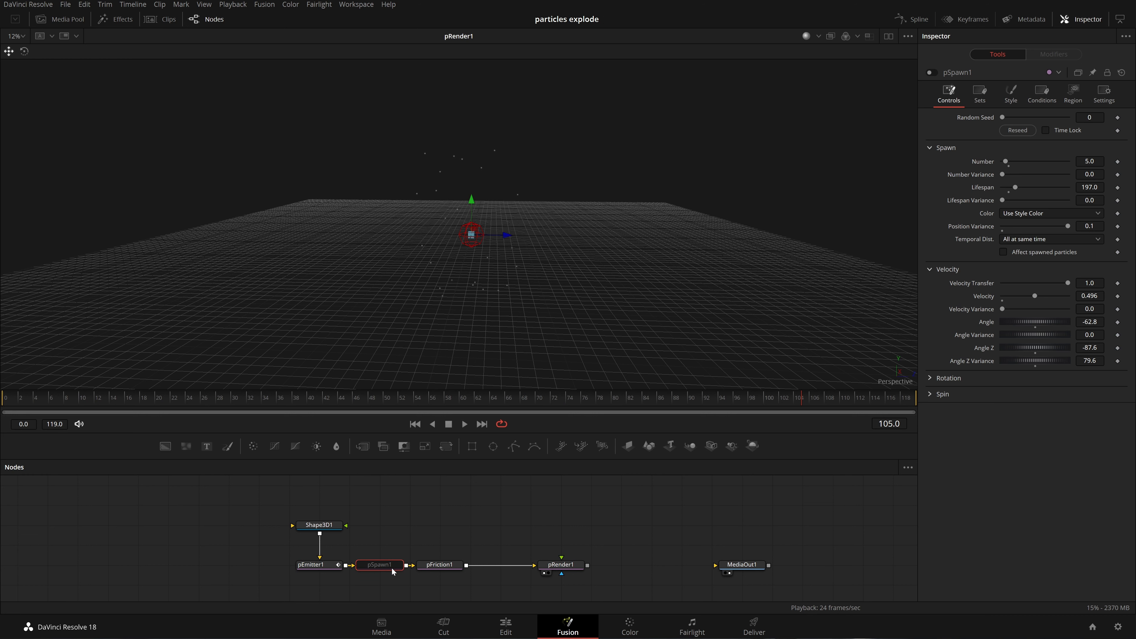
pyautogui.press('space')
# Step: Add a Renderer3D node fed by pRender1 and place it just before MediaOut1
pyautogui.moveTo(580, 571); pyautogui.dragTo(551, 577)
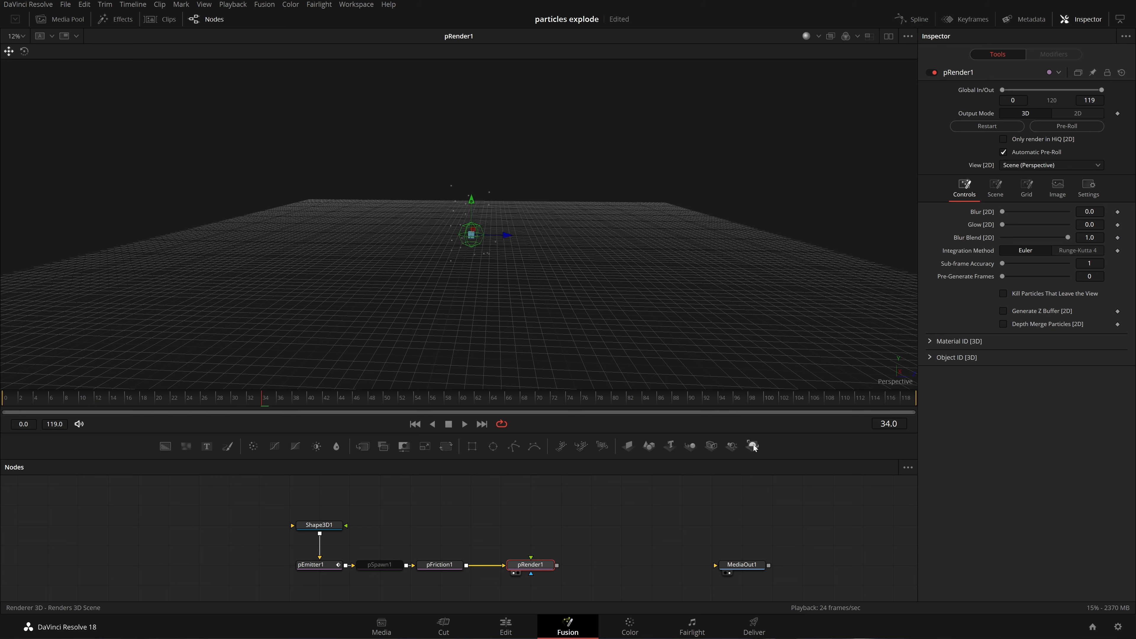
pyautogui.click(692, 446)
pyautogui.moveTo(590, 565); pyautogui.dragTo(675, 566)
# Step: Insert a Merge3D node after pRender1 with Shape3D1 connected to it, and display the merged scene in the viewer
pyautogui.click(543, 563)
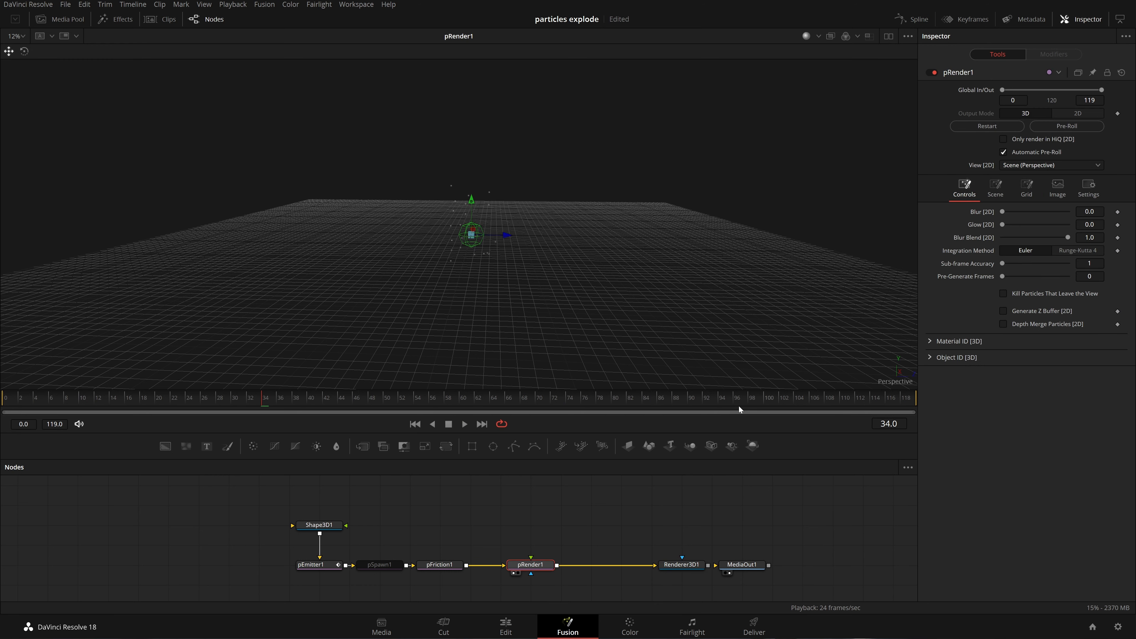
pyautogui.click(690, 446)
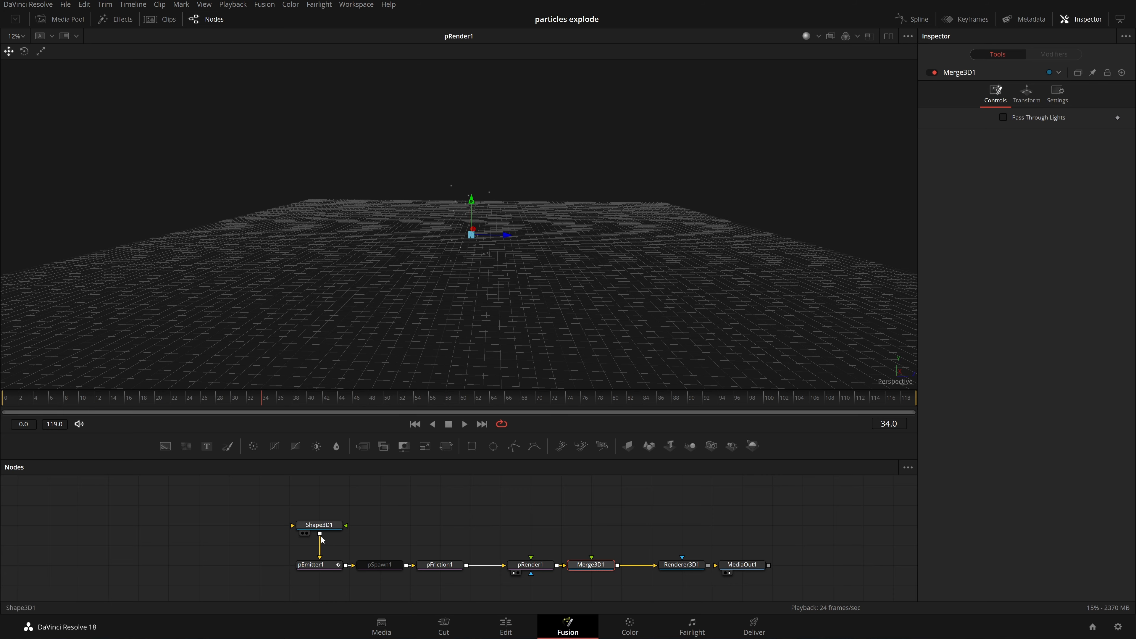
pyautogui.moveTo(319, 533); pyautogui.dragTo(607, 579)
pyautogui.moveTo(599, 281); pyautogui.dragTo(563, 296)
pyautogui.click(575, 587)
pyautogui.scroll(3, 575, 238)
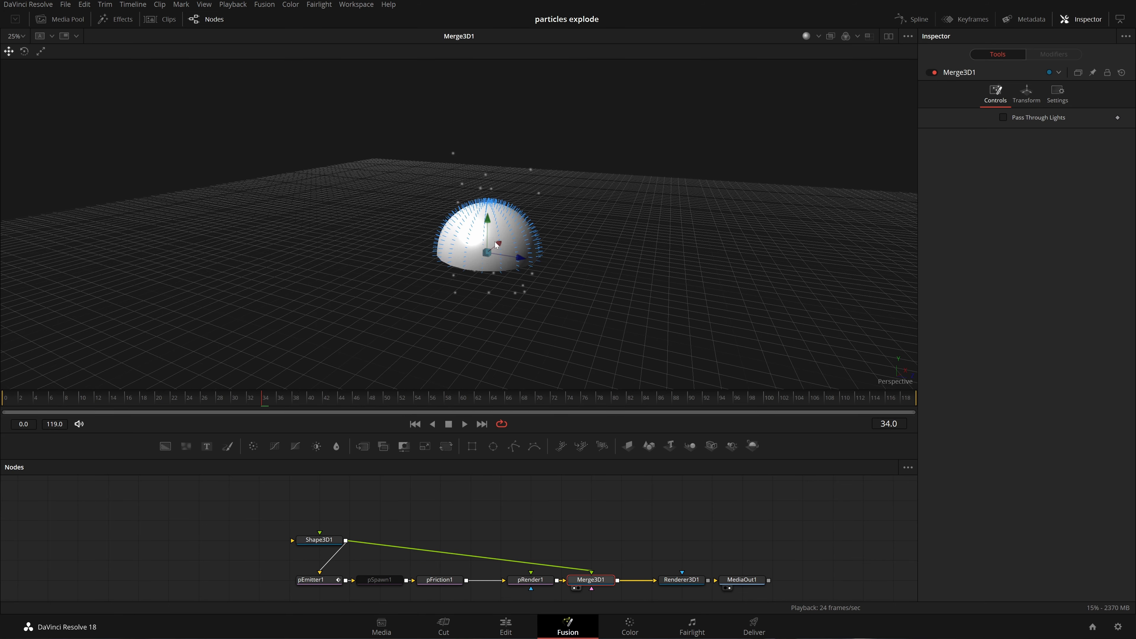
# Step: Turn on Wireframe for Shape3D1 and hide its normals while playing back the particles
pyautogui.click(329, 539)
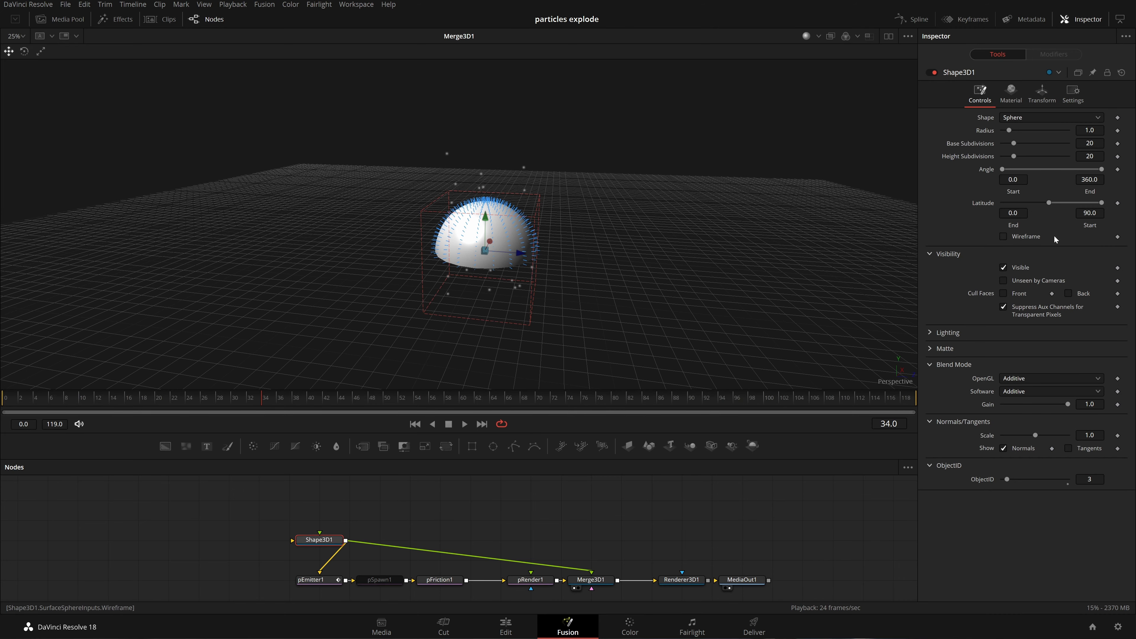
pyautogui.click(1024, 236)
pyautogui.scroll(2, 540, 305)
pyautogui.press('space')
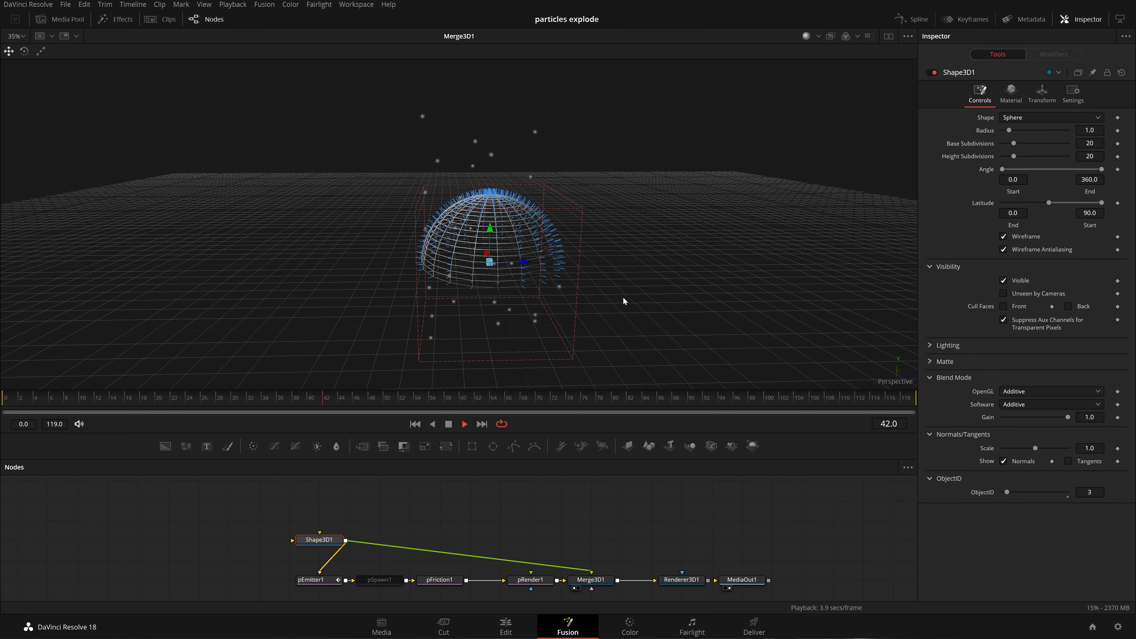
pyautogui.click(1024, 461)
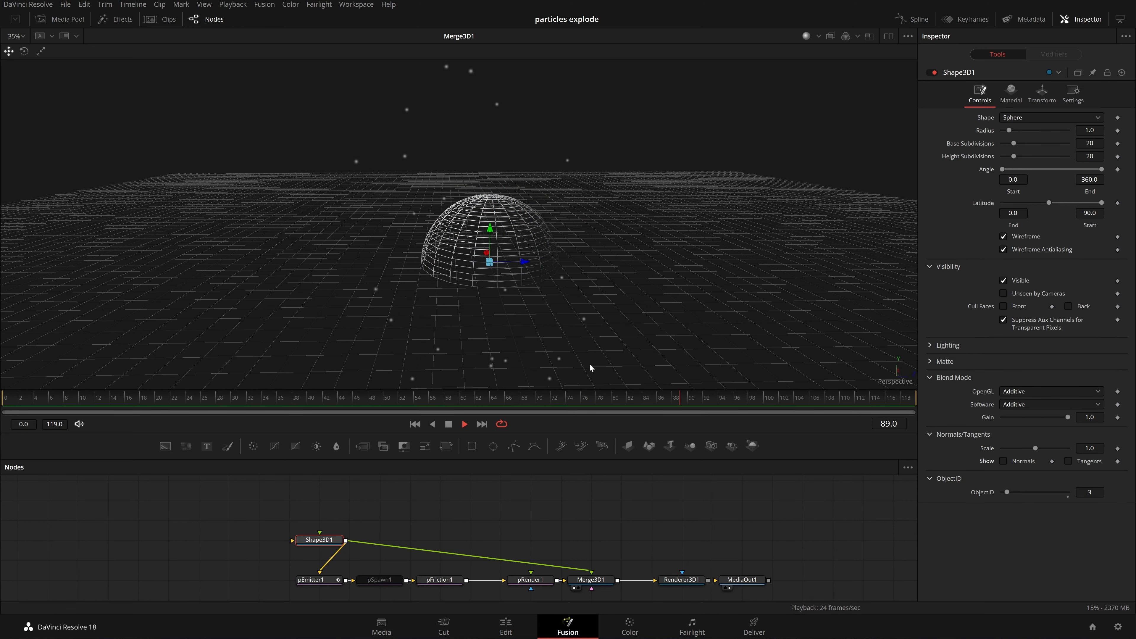
pyautogui.moveTo(608, 289); pyautogui.dragTo(601, 262)
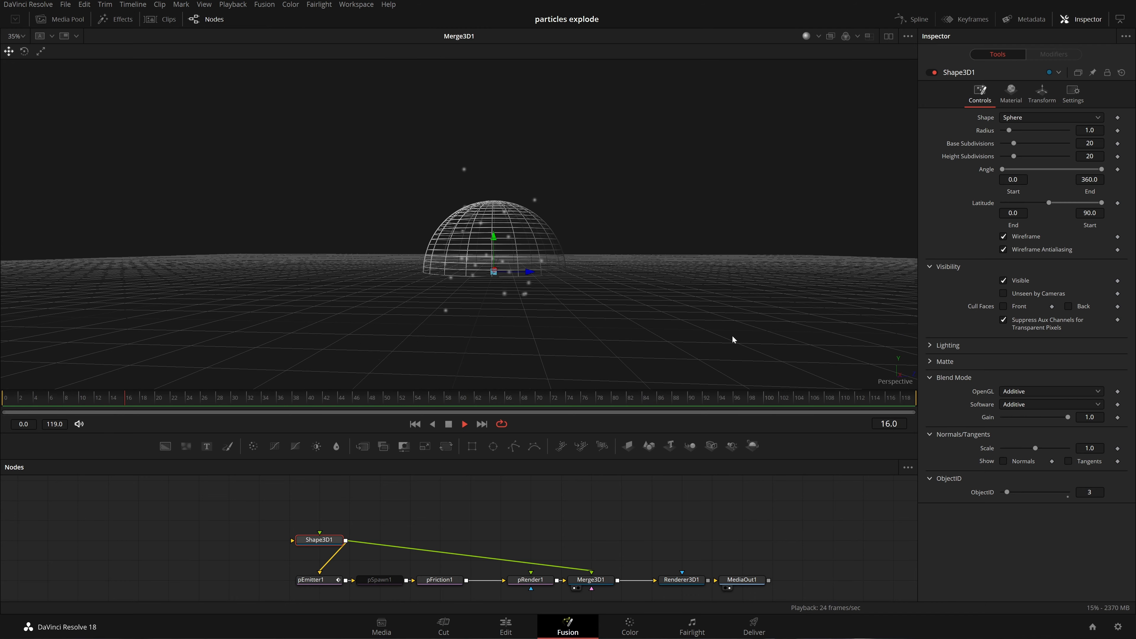
pyautogui.moveTo(627, 305); pyautogui.dragTo(617, 286)
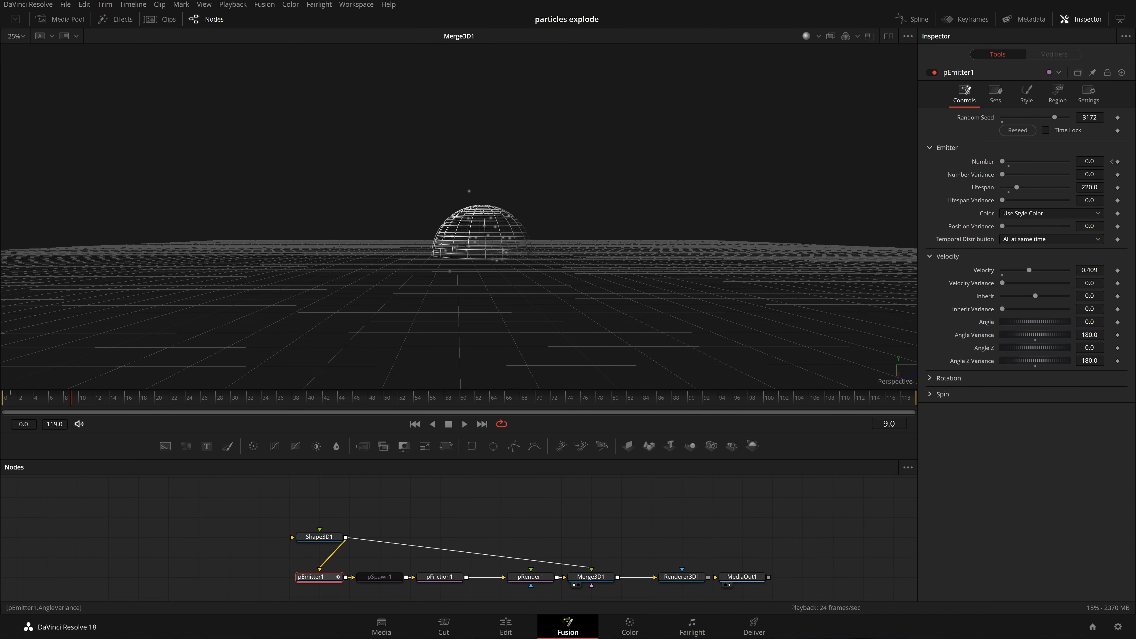
# Step: Reset pEmitter1's Angle Variance to 0 and play back the particles
pyautogui.doubleClick(1035, 338)
pyautogui.press('space')
pyautogui.moveTo(631, 269)
pyautogui.mouseDown()
pyautogui.moveTo(649, 294)
pyautogui.moveTo(714, 270)
pyautogui.moveTo(649, 264)
pyautogui.mouseUp()
pyautogui.press('space')
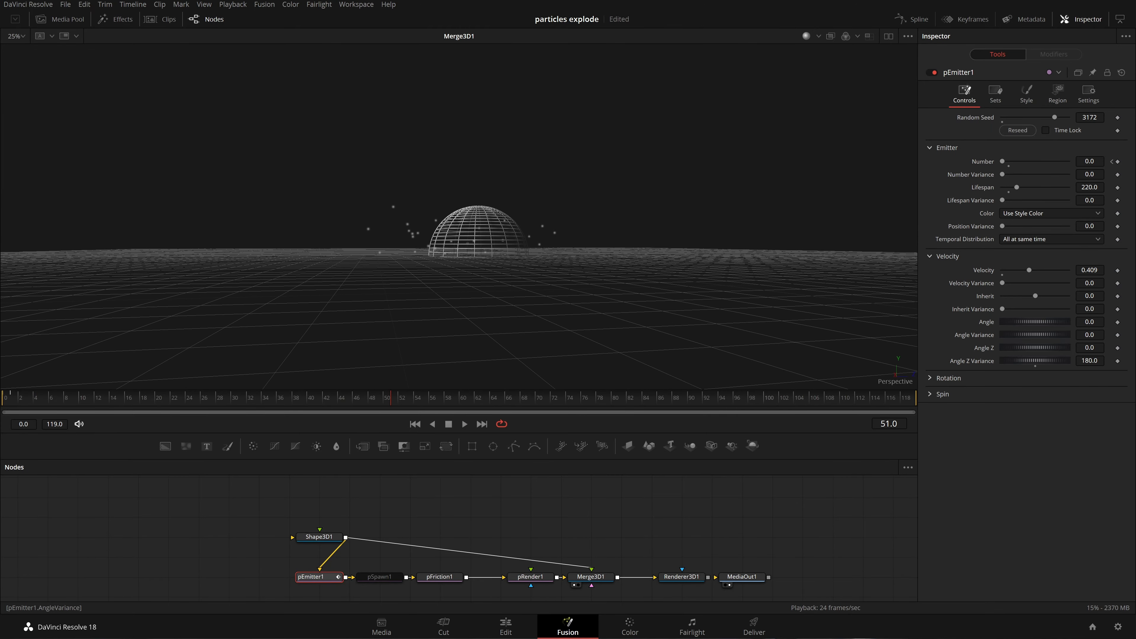
# Step: Try pEmitter1 with Angle 34.2 and Angle Variance -53.6, and play back the particles around the dome
pyautogui.moveTo(1034, 335)
pyautogui.mouseDown()
pyautogui.moveTo(1049, 334)
pyautogui.moveTo(1036, 321)
pyautogui.mouseUp()
pyautogui.press('space')
pyautogui.press('space')
pyautogui.moveTo(1034, 334); pyautogui.dragTo(1029, 335)
pyautogui.press('space')
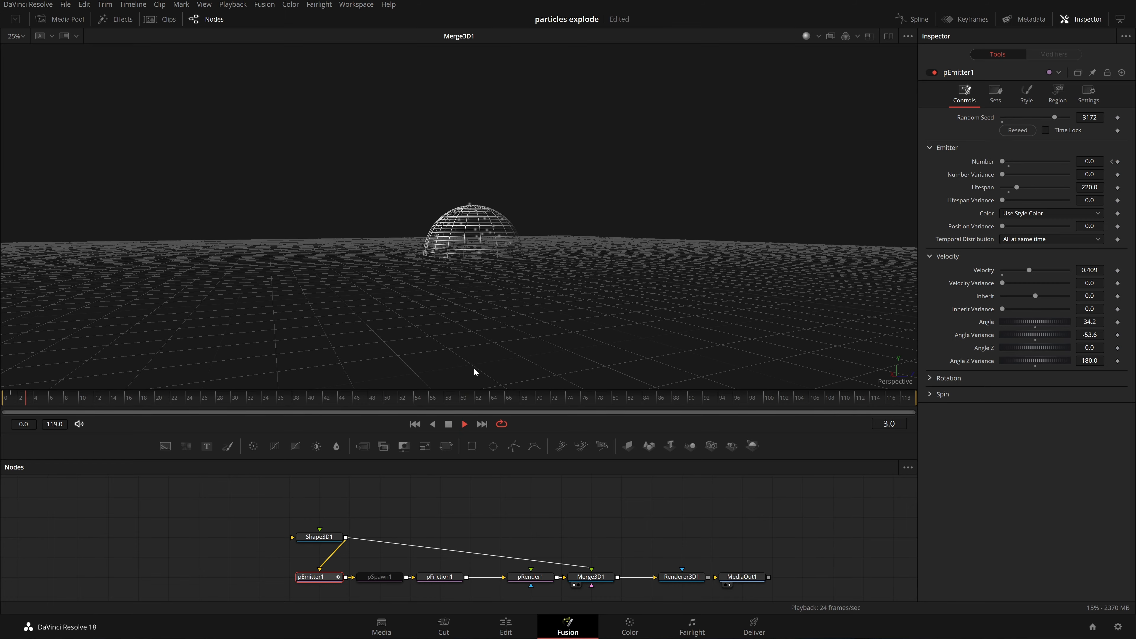
pyautogui.moveTo(597, 276); pyautogui.dragTo(574, 283)
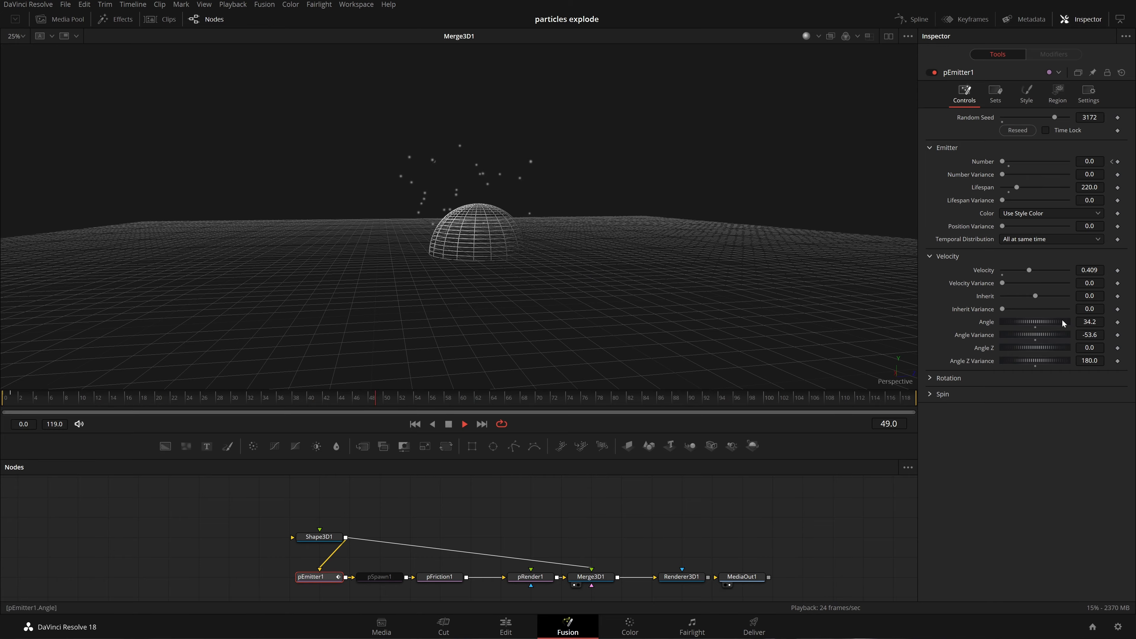
pyautogui.moveTo(668, 252); pyautogui.dragTo(686, 270)
# Step: Reset pEmitter1's Angle Z Variance to 0 and play back the particles as seen from above
pyautogui.click(419, 425)
pyautogui.press('space')
pyautogui.press('space')
pyautogui.click(1035, 366)
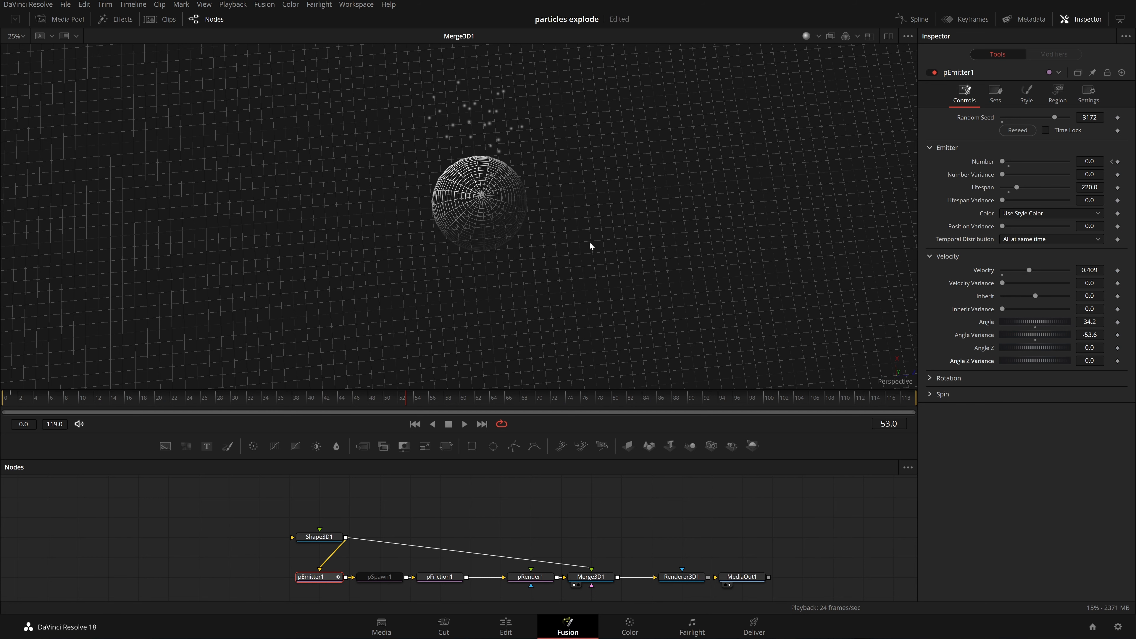
pyautogui.moveTo(590, 242); pyautogui.dragTo(579, 242)
pyautogui.scroll(-1, 579, 242)
pyautogui.press('space')
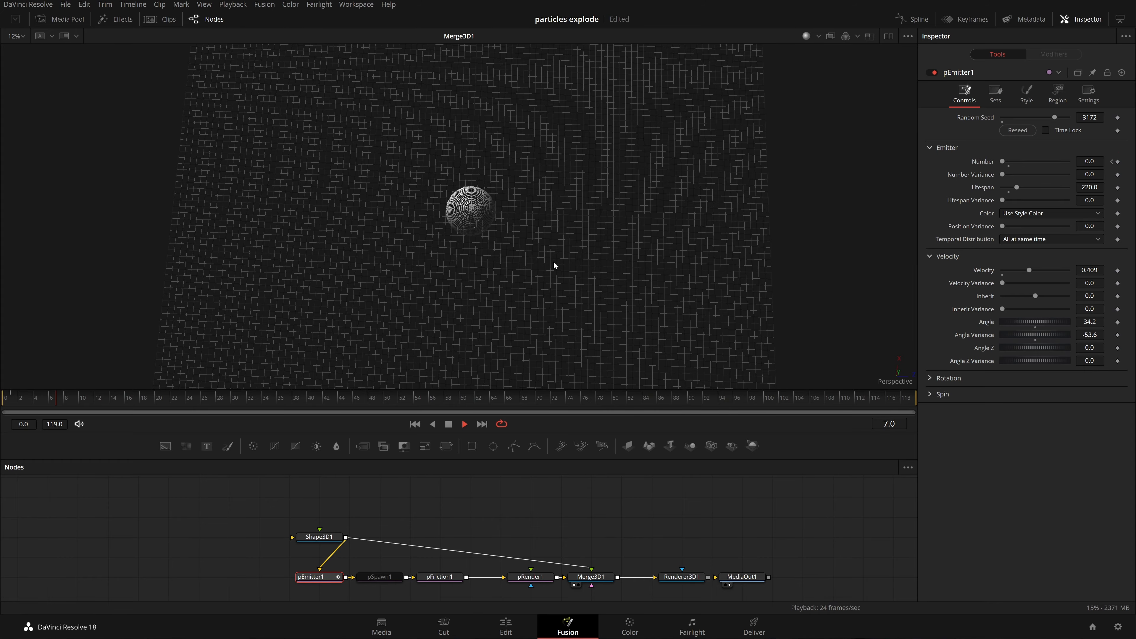
pyautogui.press('space')
# Step: Examine the particle directions around the dome from a low side view and replay the simulation
pyautogui.moveTo(545, 284); pyautogui.dragTo(532, 234)
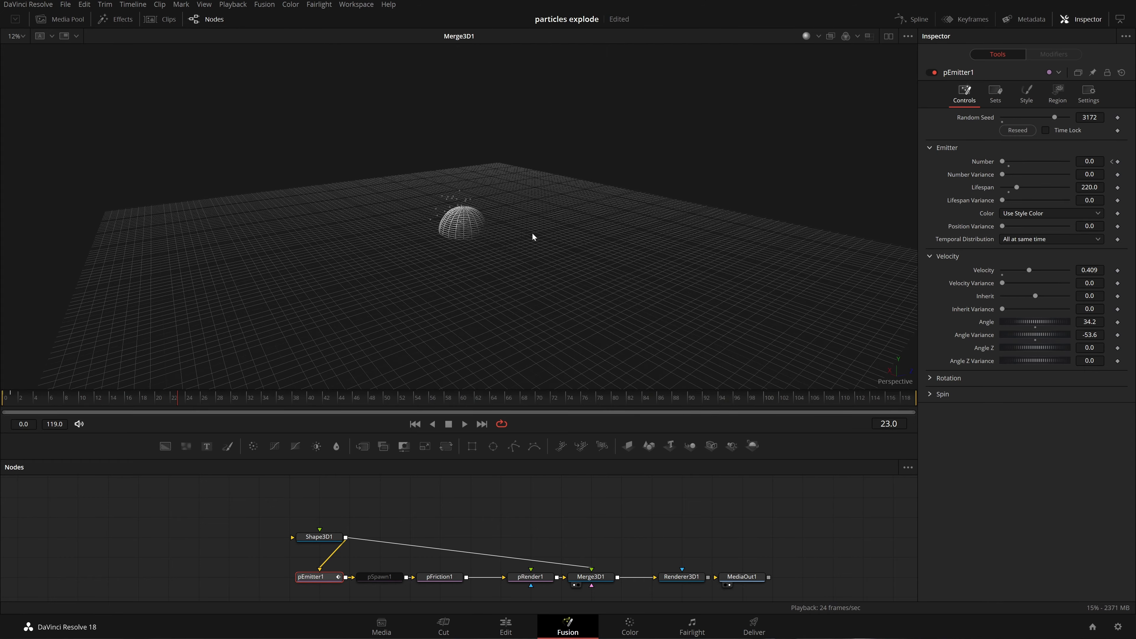
pyautogui.scroll(1, 532, 234)
pyautogui.moveTo(579, 284); pyautogui.dragTo(607, 174)
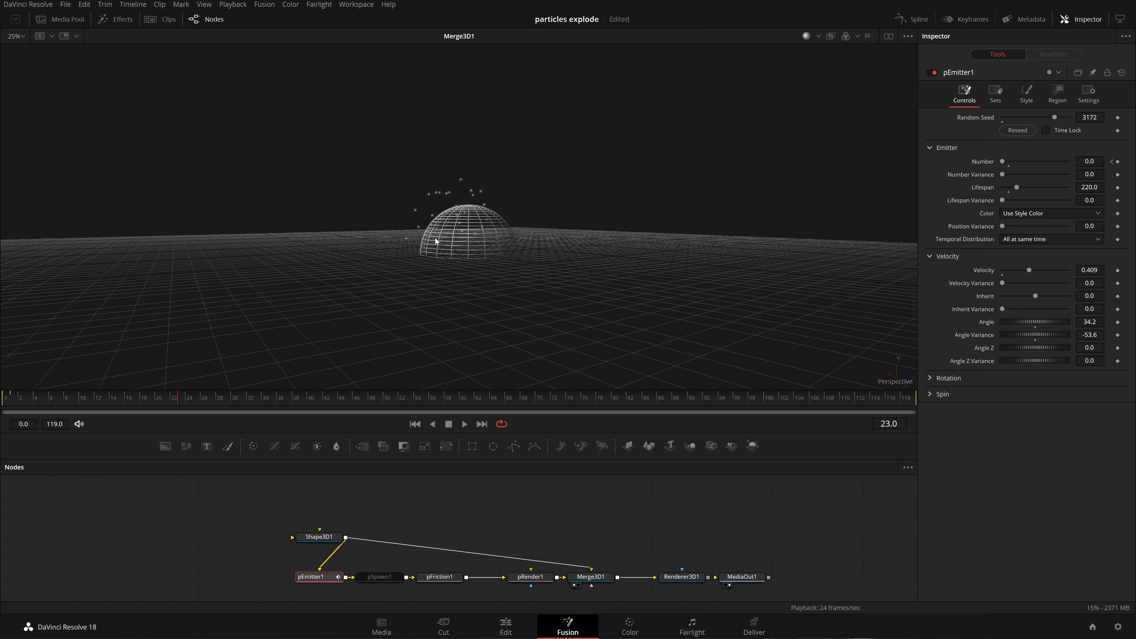
pyautogui.moveTo(548, 280); pyautogui.dragTo(561, 278)
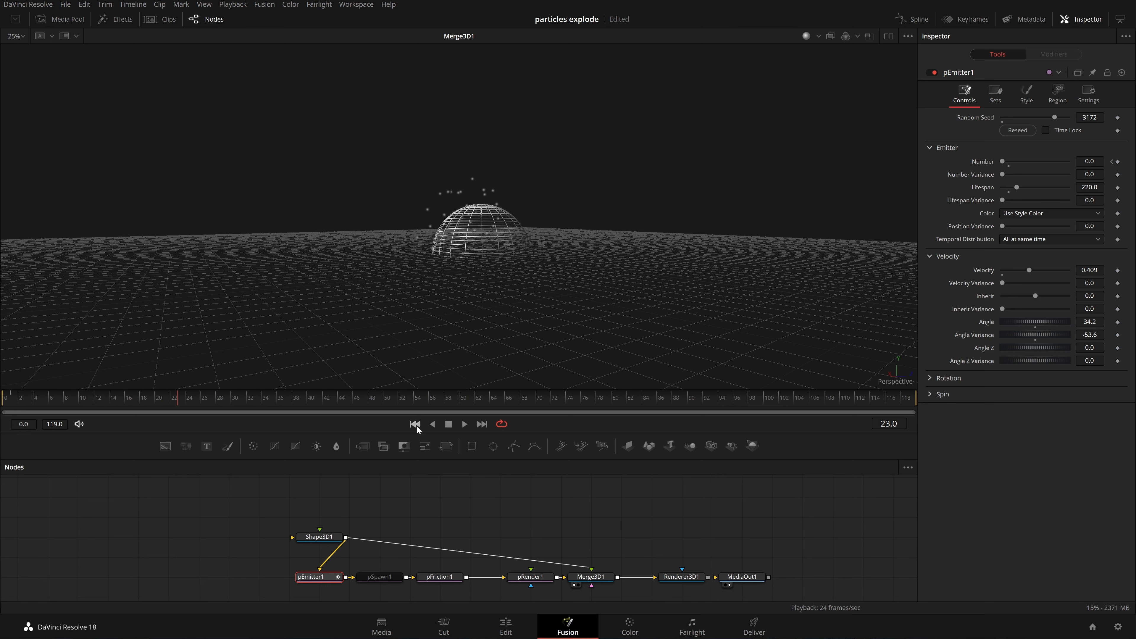
pyautogui.click(415, 424)
pyautogui.click(464, 423)
pyautogui.click(415, 425)
# Step: Set pEmitter1's Angle Variance back to 0 and replay the emission from another side of the dome
pyautogui.doubleClick(1034, 341)
pyautogui.press('space')
pyautogui.moveTo(565, 286); pyautogui.dragTo(619, 285)
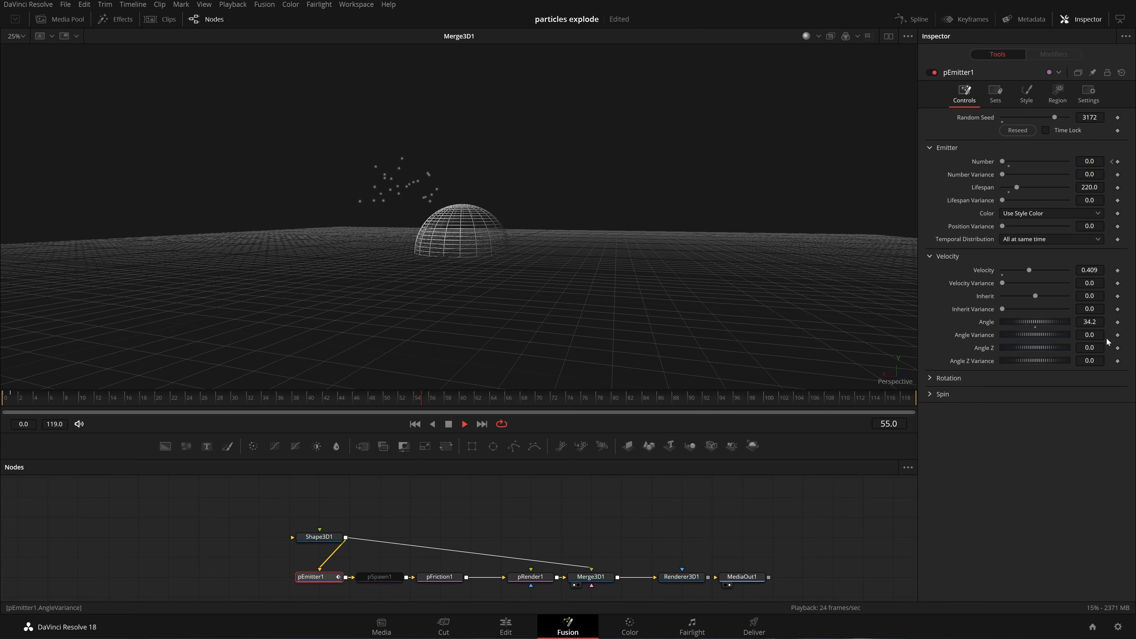
pyautogui.press('space')
# Step: Set pEmitter1's velocity Angle to 90 and Angle Variance to 180, and play back the particles
pyautogui.doubleClick(1089, 322)
pyautogui.write('90')
pyautogui.press('Tab')
pyautogui.press('Tab')
pyautogui.hotkey('shift', 'Tab')
pyautogui.write('1')
pyautogui.press('Tab')
pyautogui.press('space')
# Step: Set pEmitter1's Angle Z Variance to 180
pyautogui.doubleClick(1089, 360)
pyautogui.write('180')
pyautogui.press('Tab')
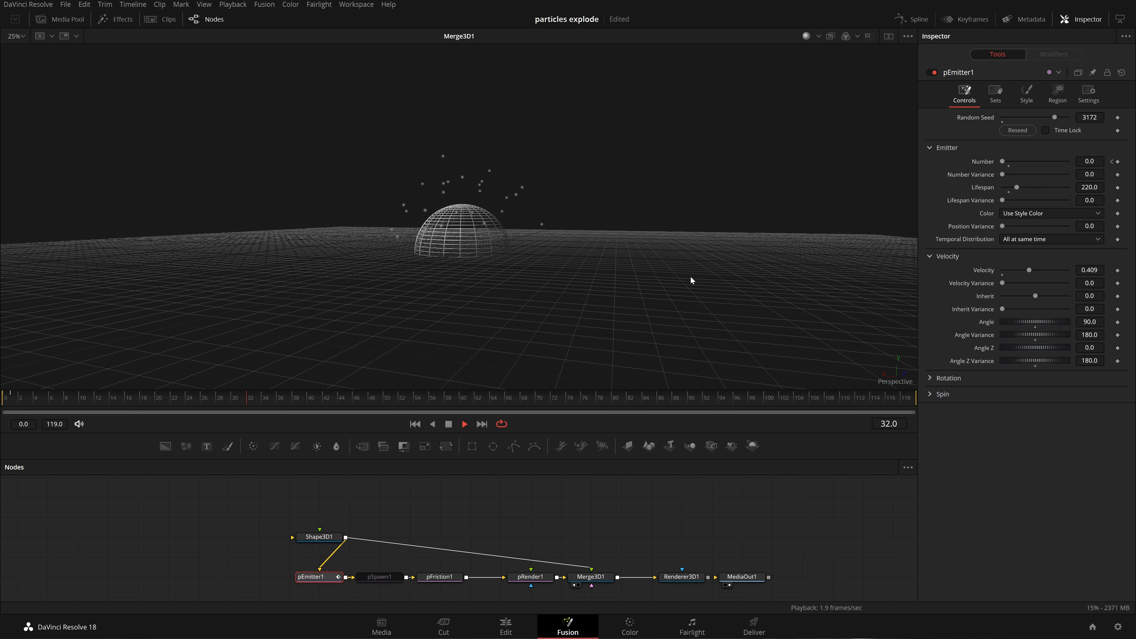
# Step: Set pEmitter1's Angle Z to 90 and rewind the particle simulation to its start
pyautogui.click(1091, 348)
pyautogui.write('9')
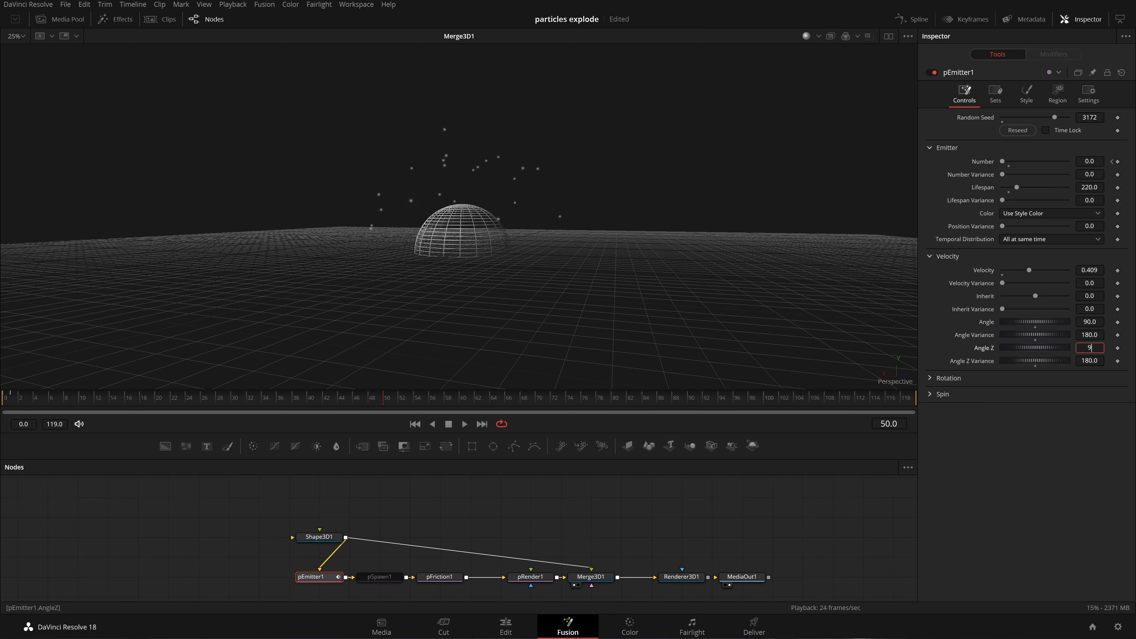
pyautogui.write('0')
pyautogui.press('Tab')
pyautogui.click(415, 423)
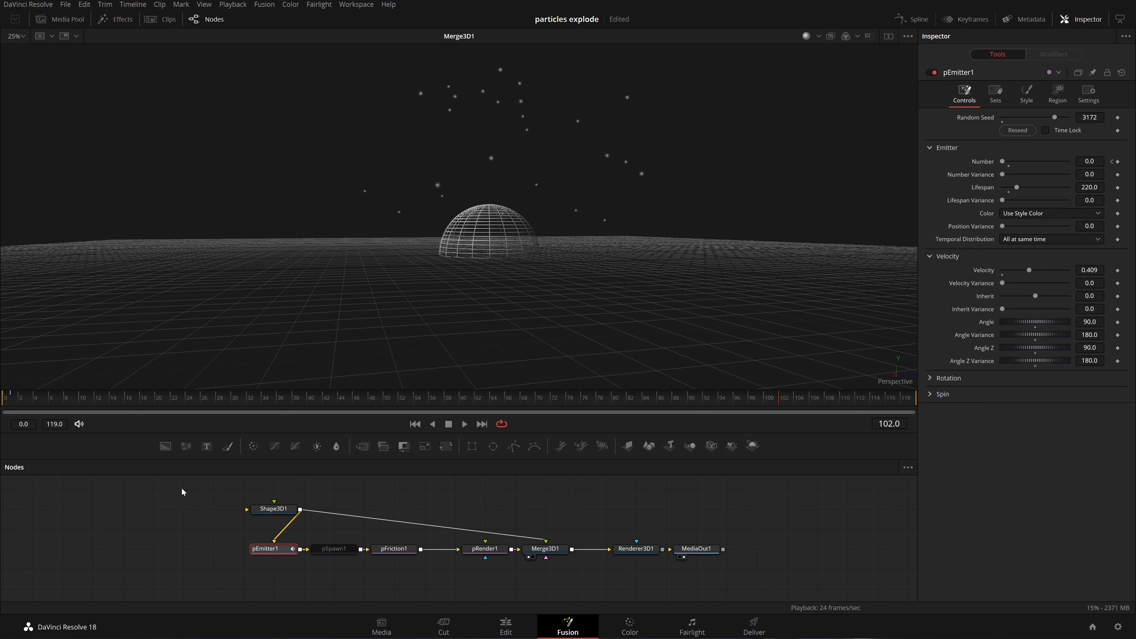
# Step: Duplicate the node chain from Shape3D1 and pEmitter1 through Merge3D1 and place the copy below the original
pyautogui.moveTo(181, 486); pyautogui.dragTo(564, 587)
pyautogui.scroll(-3, 553, 578)
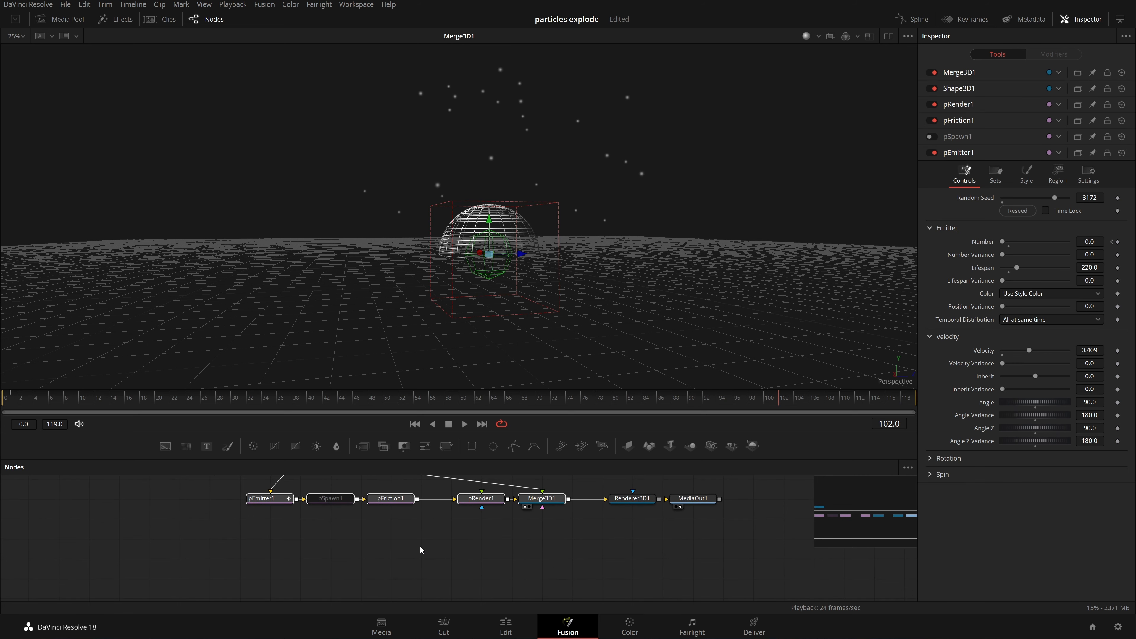
pyautogui.click(388, 570)
pyautogui.hotkey('ctrl', 'v')
pyautogui.moveTo(505, 553); pyautogui.dragTo(459, 545)
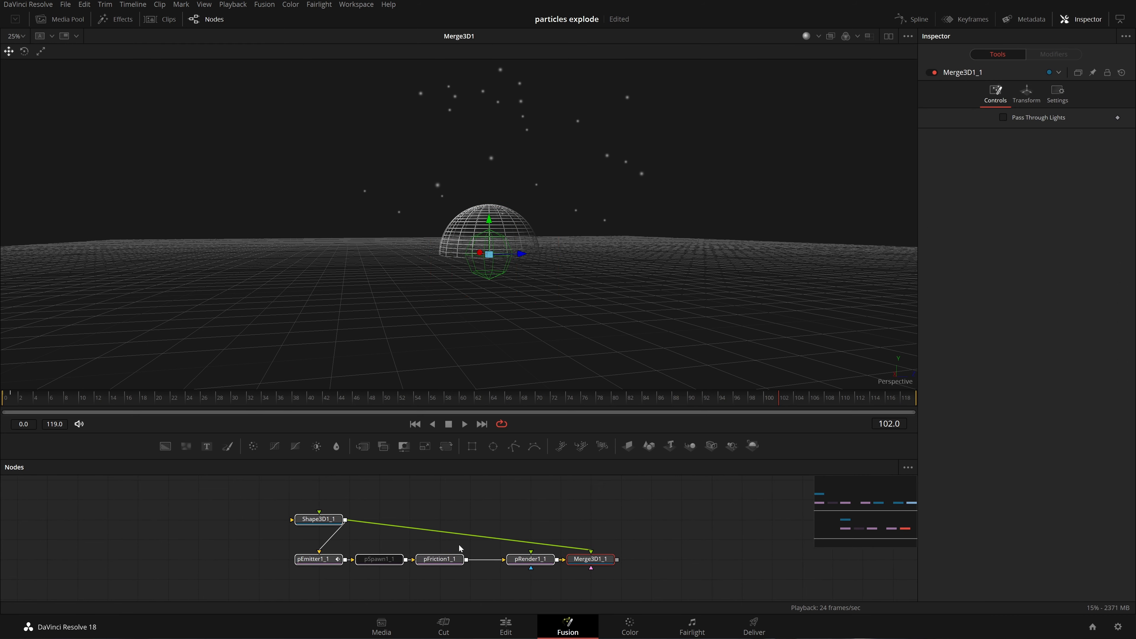
pyautogui.scroll(-3, 459, 502)
pyautogui.scroll(2, 538, 514)
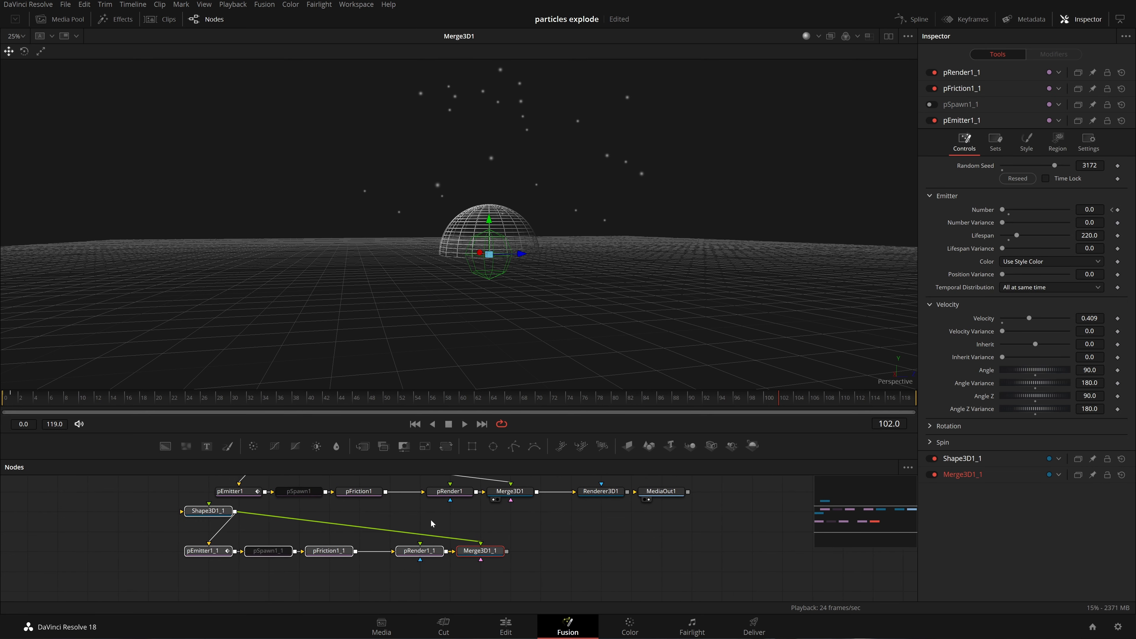
# Step: Show Merge3D1_1 in the viewer and set Shape3D1_1's X rotation to 180
pyautogui.click(208, 510)
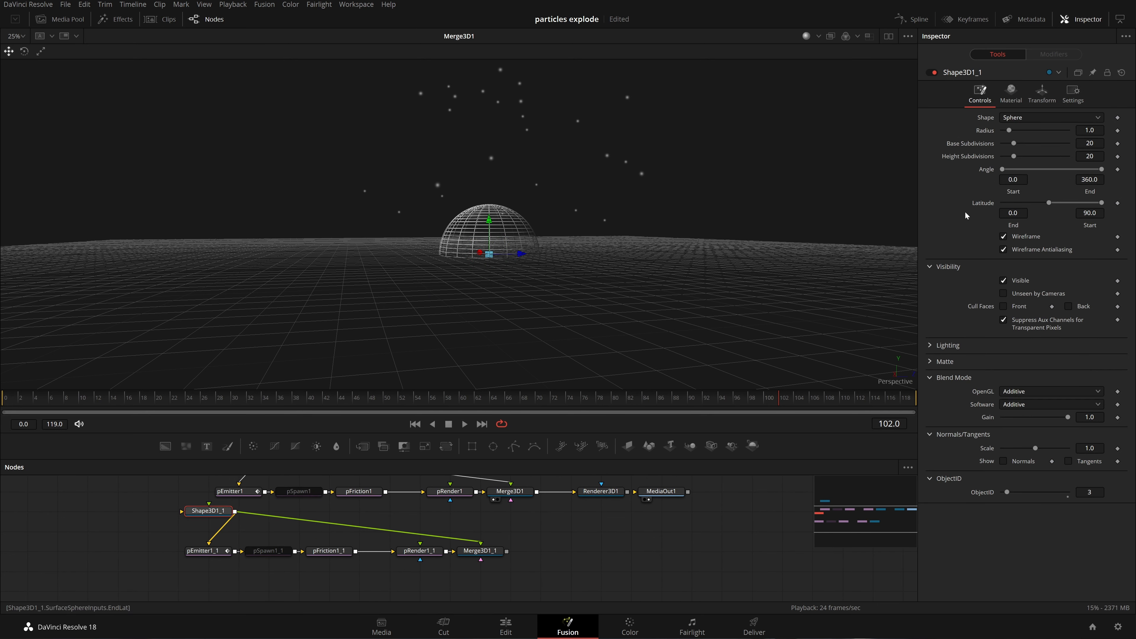
pyautogui.click(1033, 94)
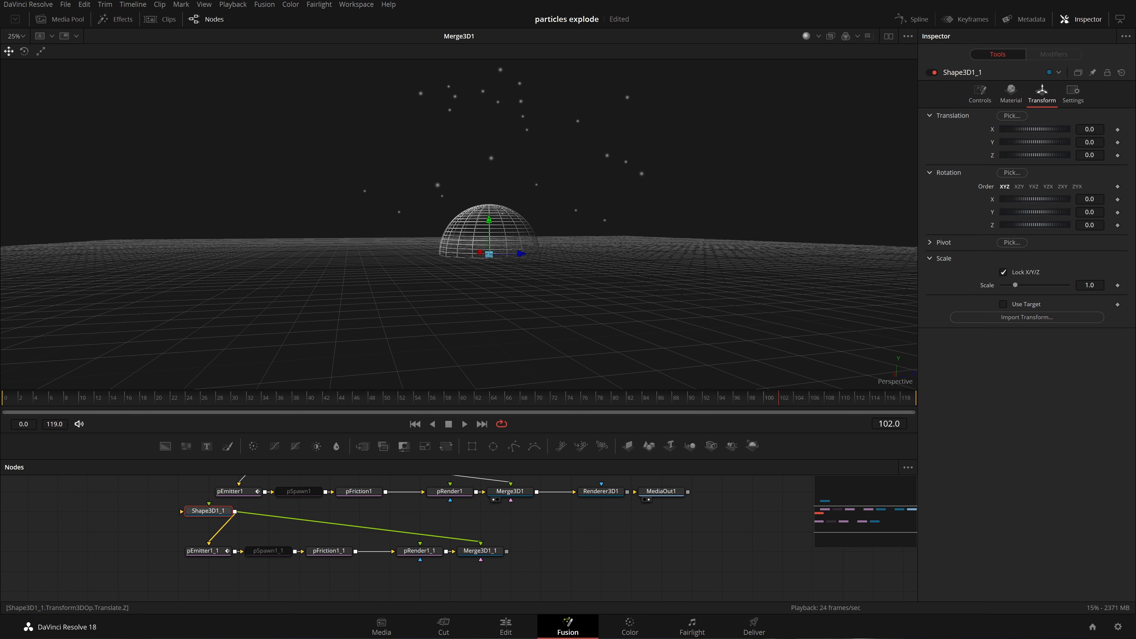
pyautogui.click(463, 559)
pyautogui.click(214, 514)
pyautogui.moveTo(1035, 199); pyautogui.dragTo(1063, 199)
pyautogui.click(1089, 199)
pyautogui.write('180')
pyautogui.press('Tab')
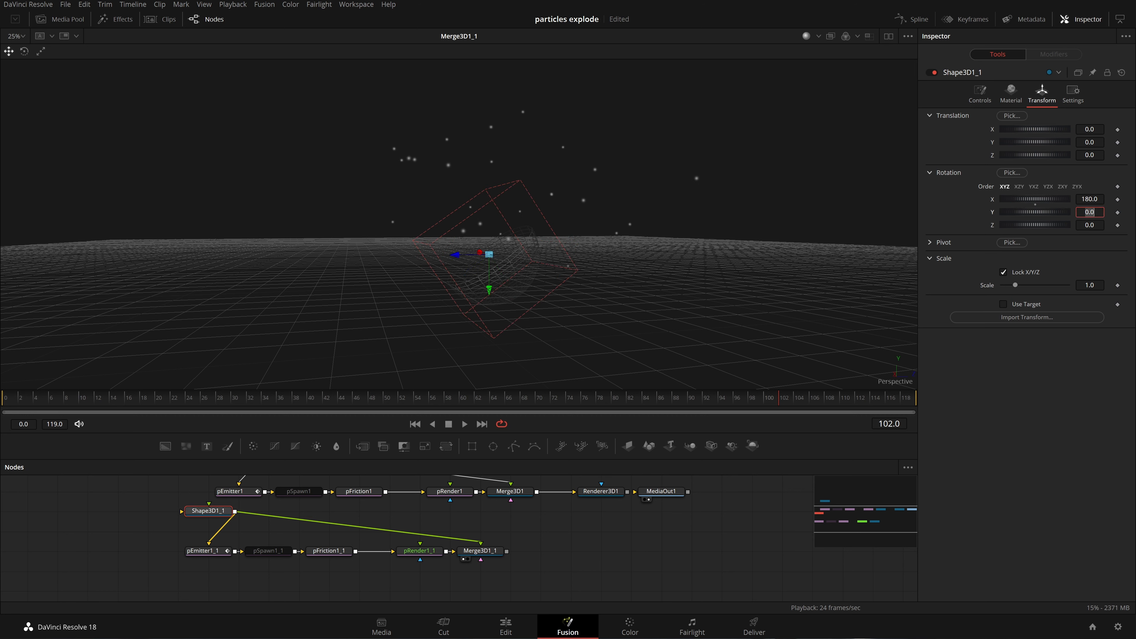
# Step: Set pEmitter1_1's Angle and Angle Z to -90 and replay the particles from the start
pyautogui.click(206, 550)
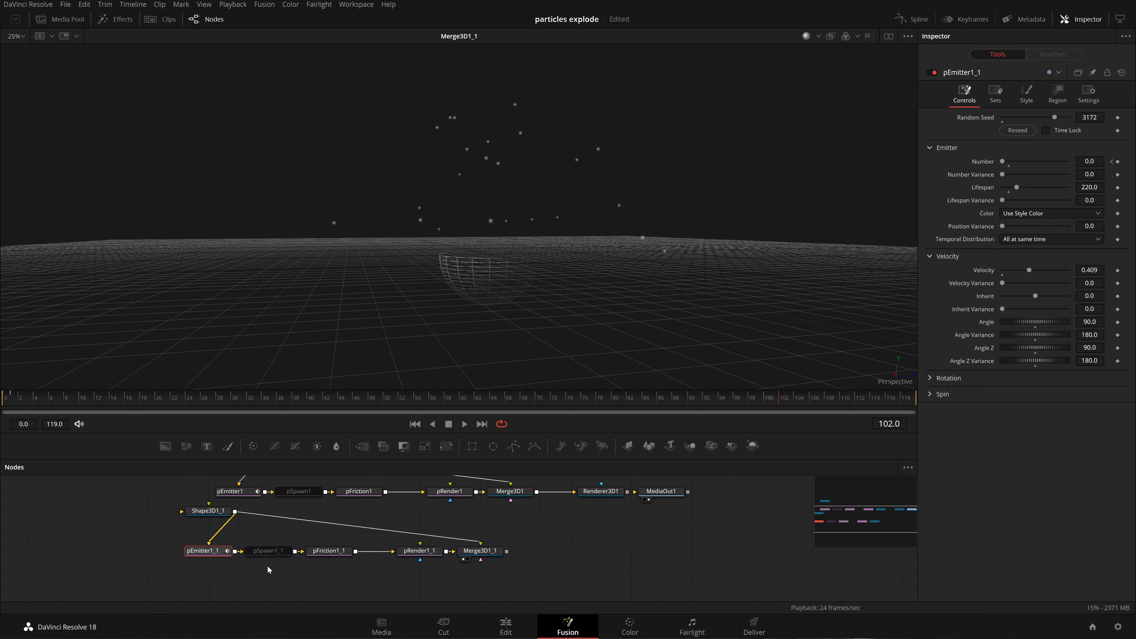
pyautogui.click(1087, 322)
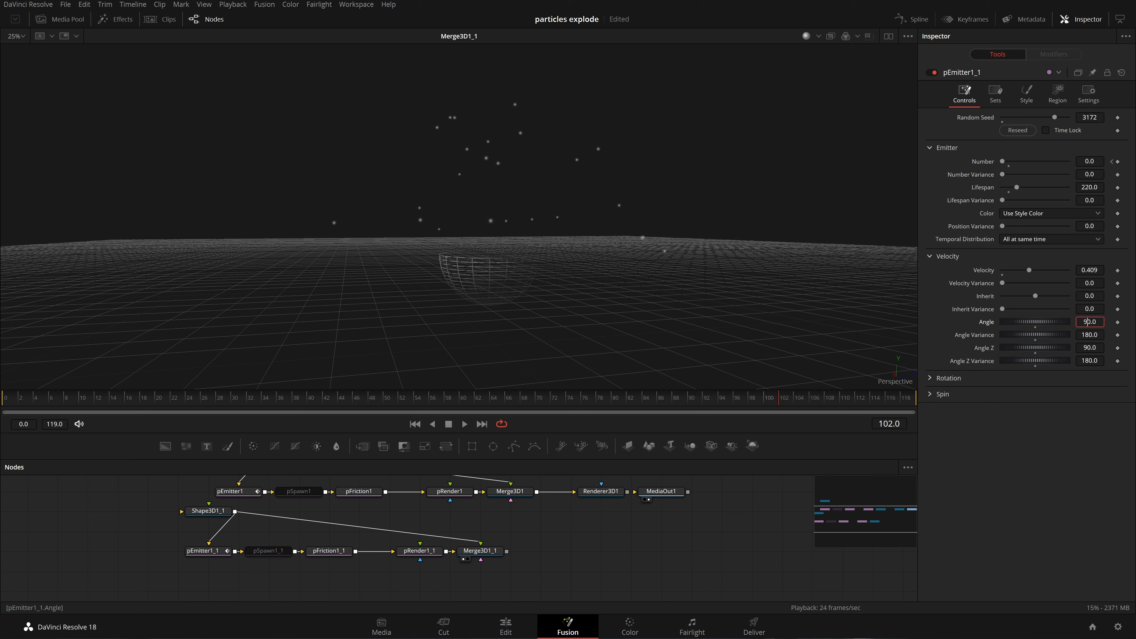
pyautogui.write('-')
pyautogui.press('Return')
pyautogui.click(415, 423)
pyautogui.press('space')
pyautogui.scroll(-2, 575, 292)
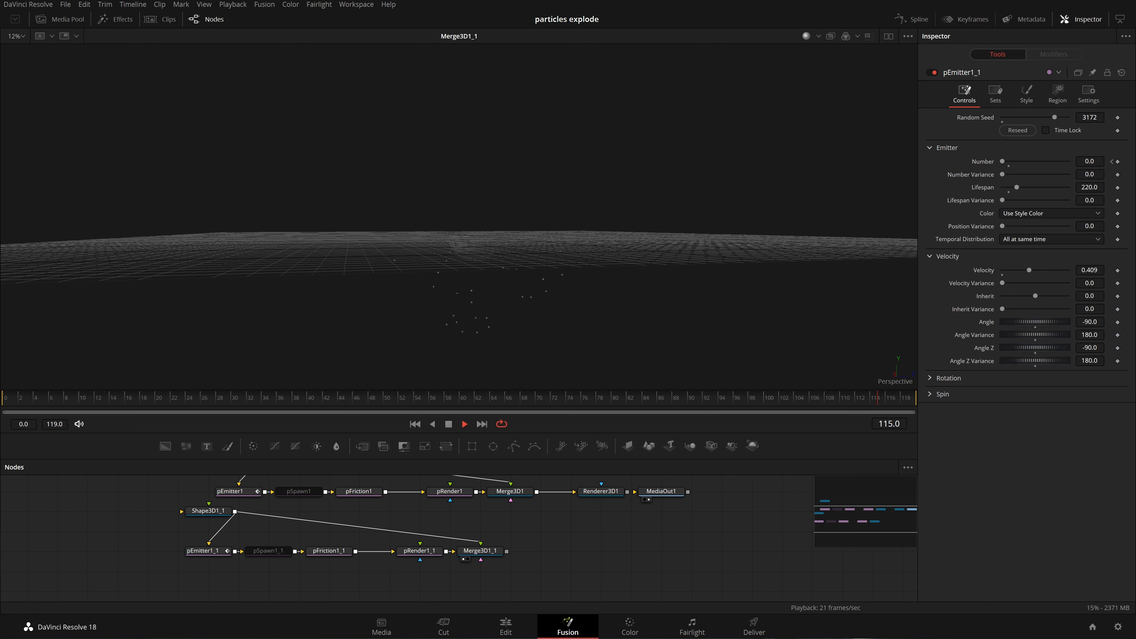
# Step: Set pEmitter1_1's Angle Variance and Angle Z Variance to -180
pyautogui.click(1085, 335)
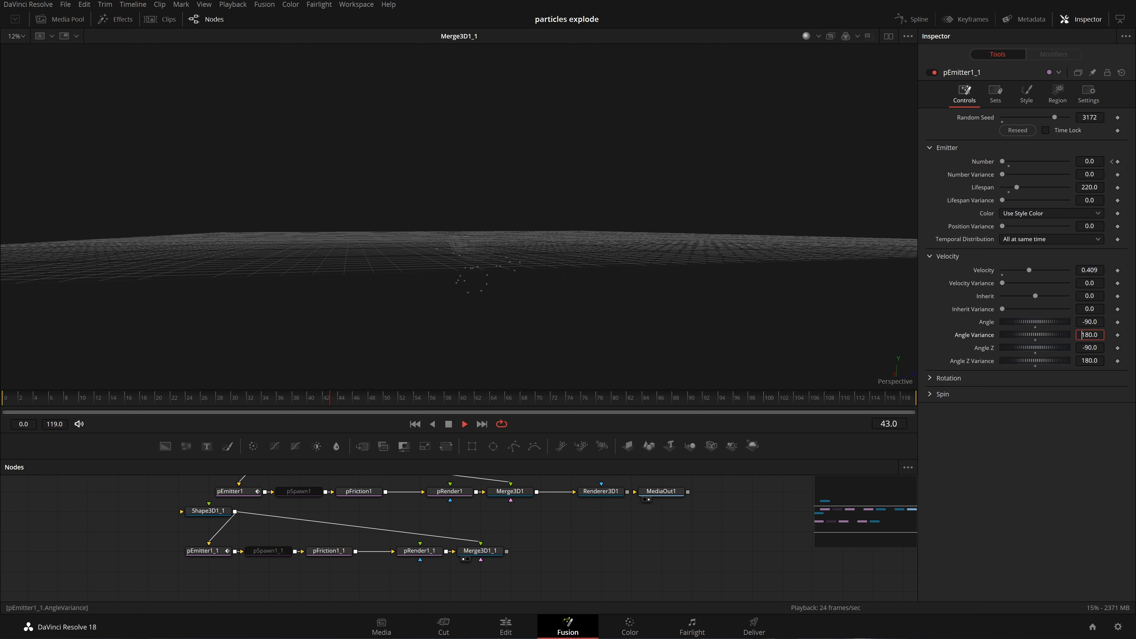
pyautogui.click(1007, 503)
pyautogui.click(1081, 361)
pyautogui.write('-')
pyautogui.click(1058, 462)
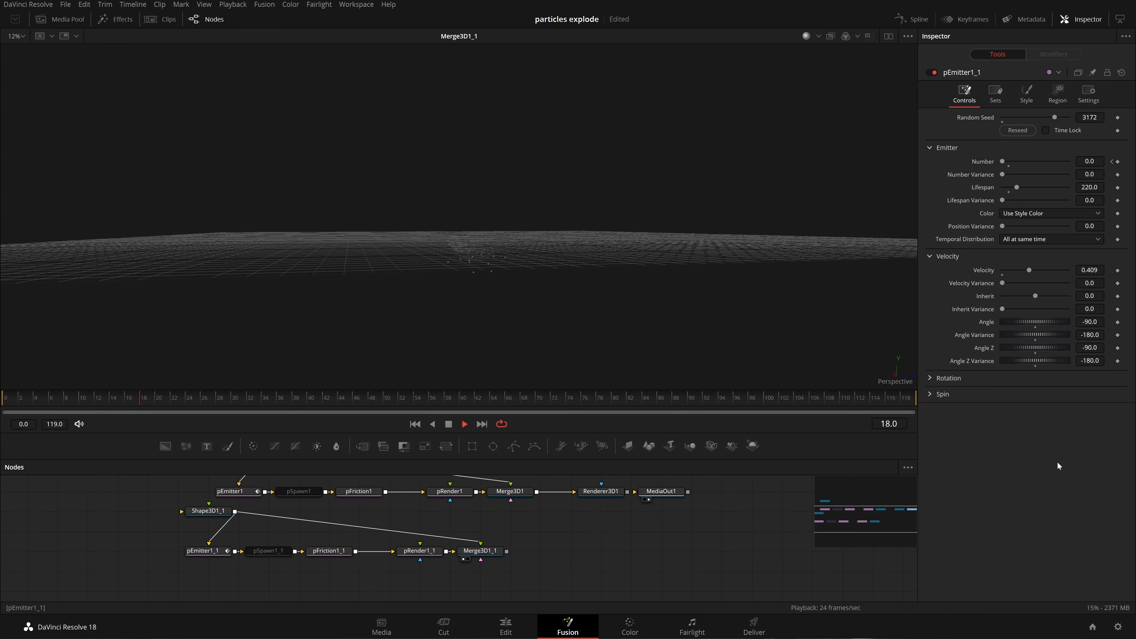
pyautogui.scroll(3, 603, 300)
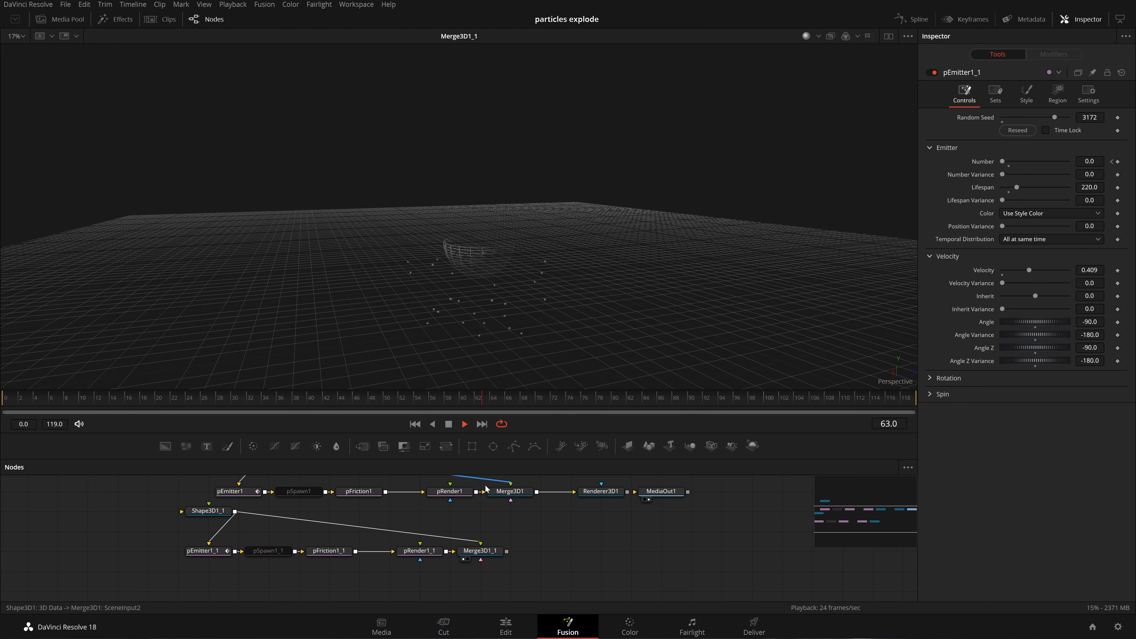
# Step: Stop playback, connect Merge3D1_1 into Merge3D1, and view the combined particles at frame 39
pyautogui.press('space')
pyautogui.moveTo(535, 511); pyautogui.dragTo(499, 530)
pyautogui.moveTo(483, 558); pyautogui.dragTo(475, 515)
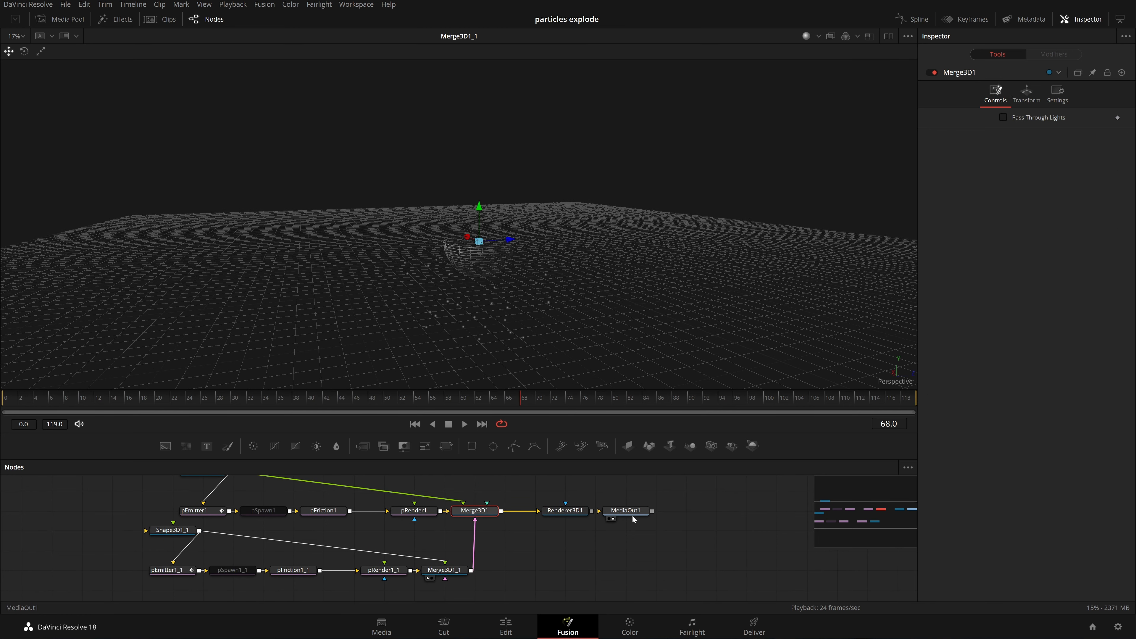
pyautogui.press('1')
pyautogui.click(299, 397)
# Step: Hide Shape3D1_1 by enabling Unseen by Cameras and culling its front and back faces, and replay
pyautogui.click(172, 530)
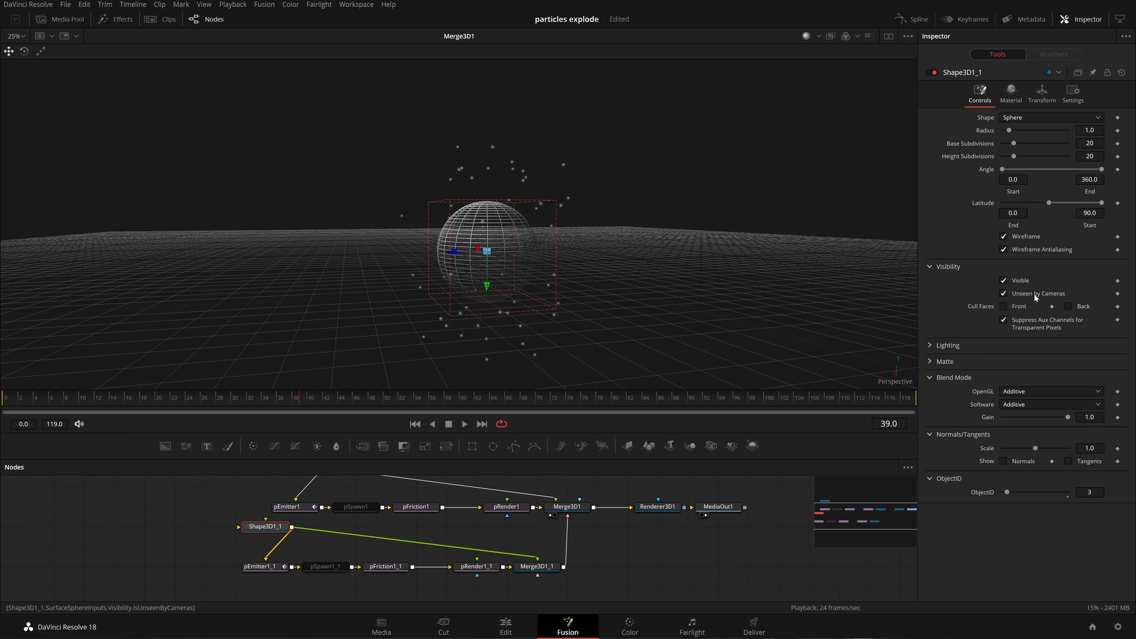
pyautogui.click(1022, 307)
pyautogui.click(1068, 306)
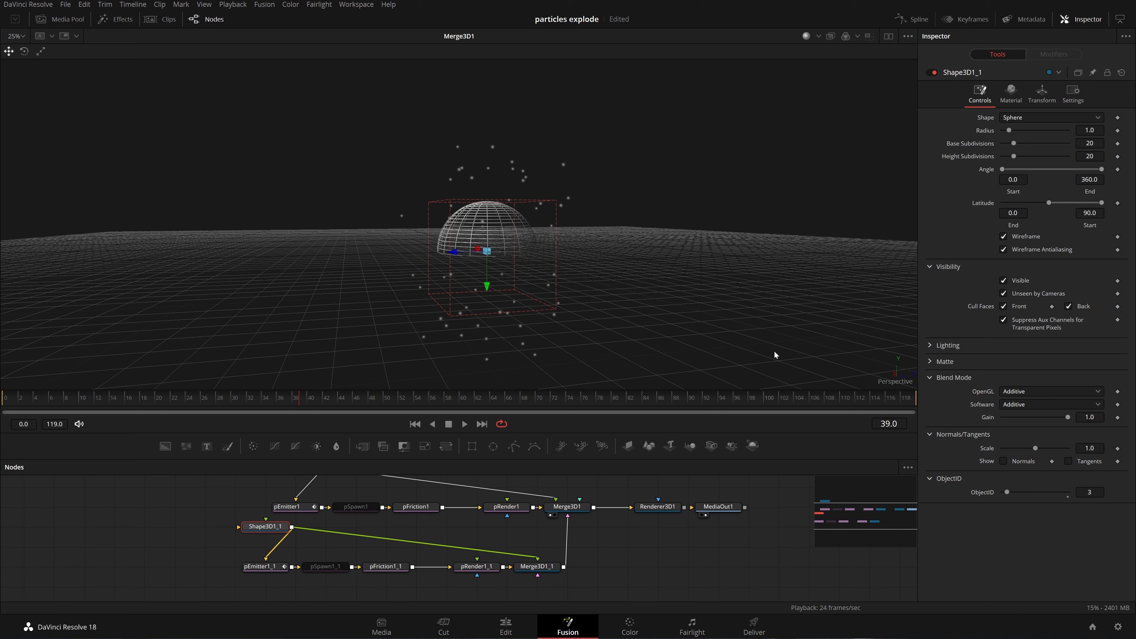
pyautogui.click(415, 424)
pyautogui.press('space')
# Step: Make Shape3D1 unseen by cameras, cull its front and back faces, and save the project
pyautogui.moveTo(428, 481); pyautogui.dragTo(444, 495)
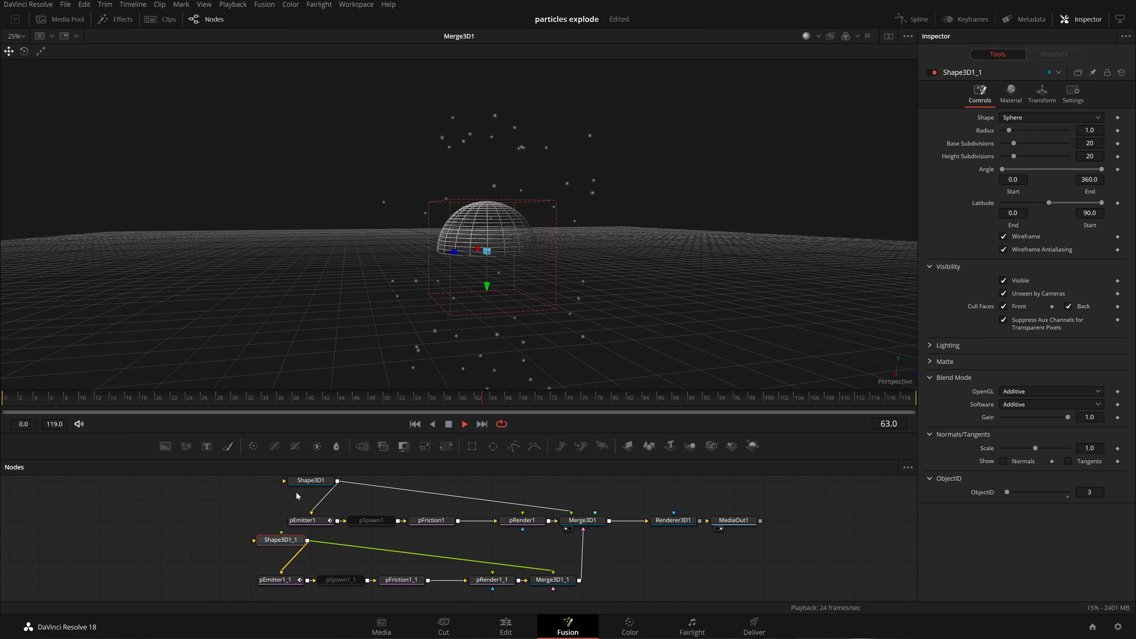
pyautogui.click(318, 483)
pyautogui.click(1020, 297)
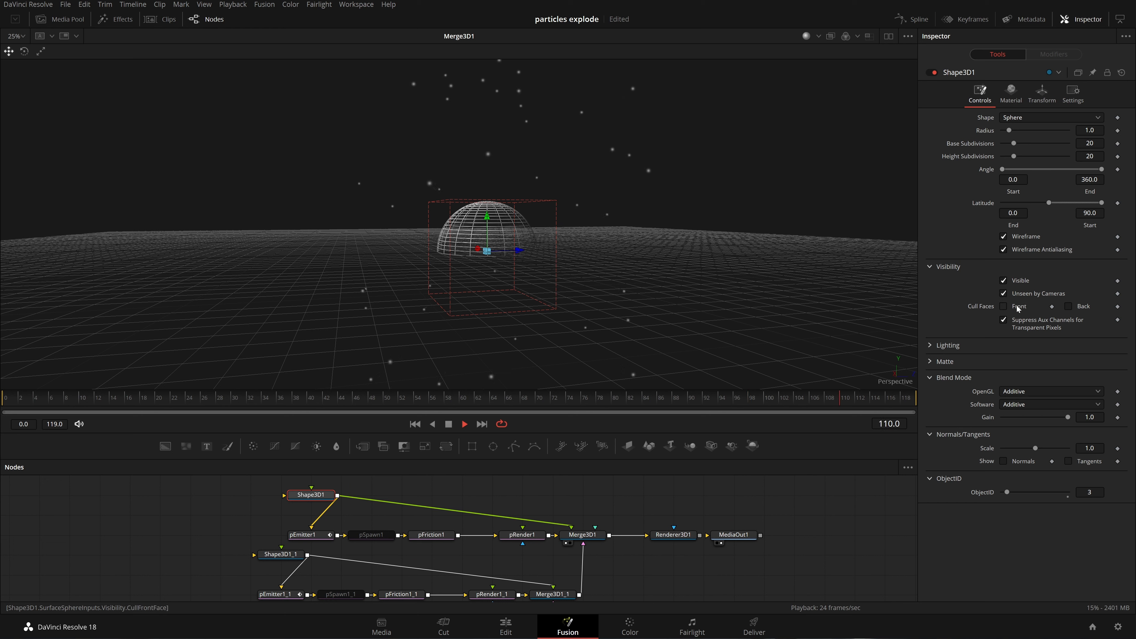
pyautogui.click(1017, 307)
pyautogui.click(1068, 306)
pyautogui.hotkey('ctrl', 's')
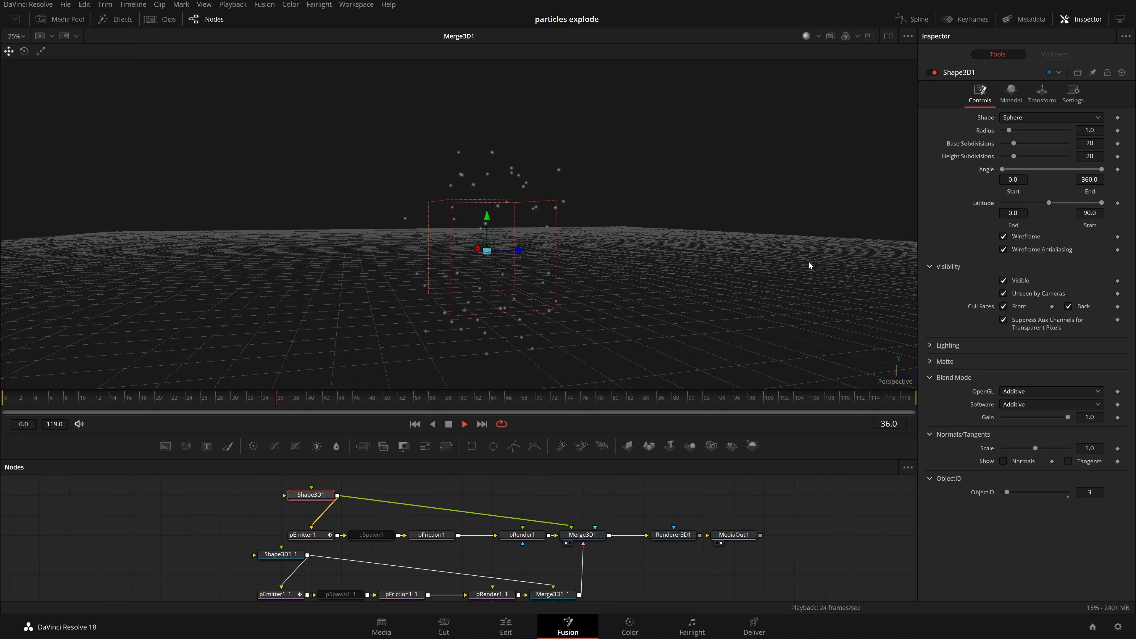
pyautogui.moveTo(739, 286); pyautogui.dragTo(723, 296)
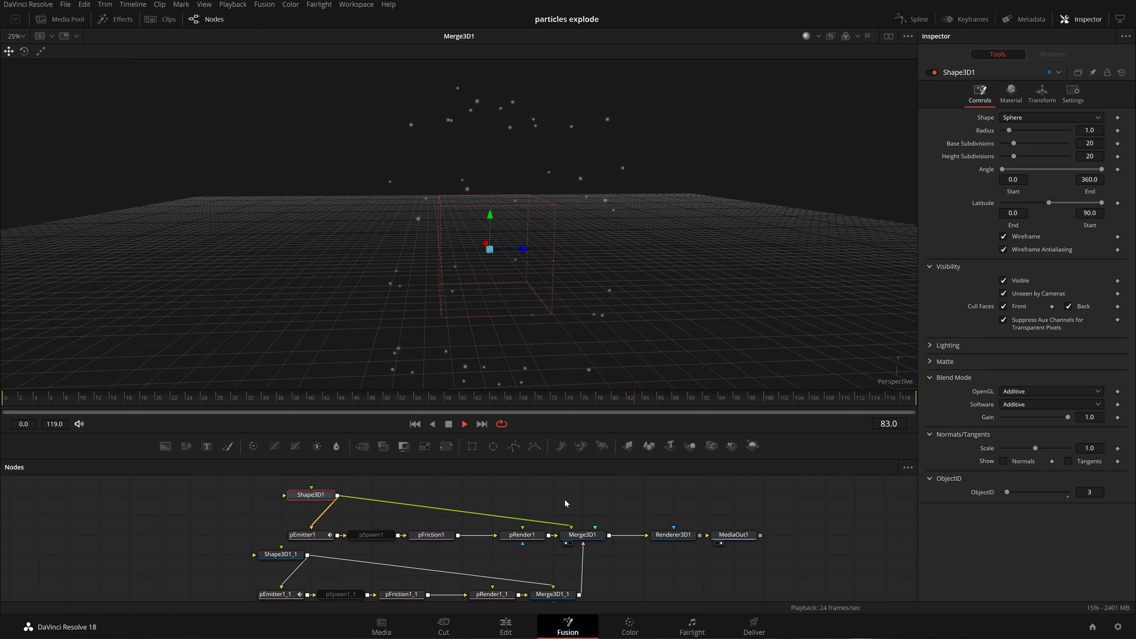
# Step: Move both shape nodes away from their emitters and detach Shape3D1_1 from pEmitter1_1 and Merge3D1_1
pyautogui.moveTo(565, 503); pyautogui.dragTo(556, 494)
pyautogui.moveTo(259, 546); pyautogui.dragTo(138, 546)
pyautogui.moveTo(300, 488); pyautogui.dragTo(149, 488)
pyautogui.moveTo(196, 522); pyautogui.dragTo(204, 516)
pyautogui.click(203, 516)
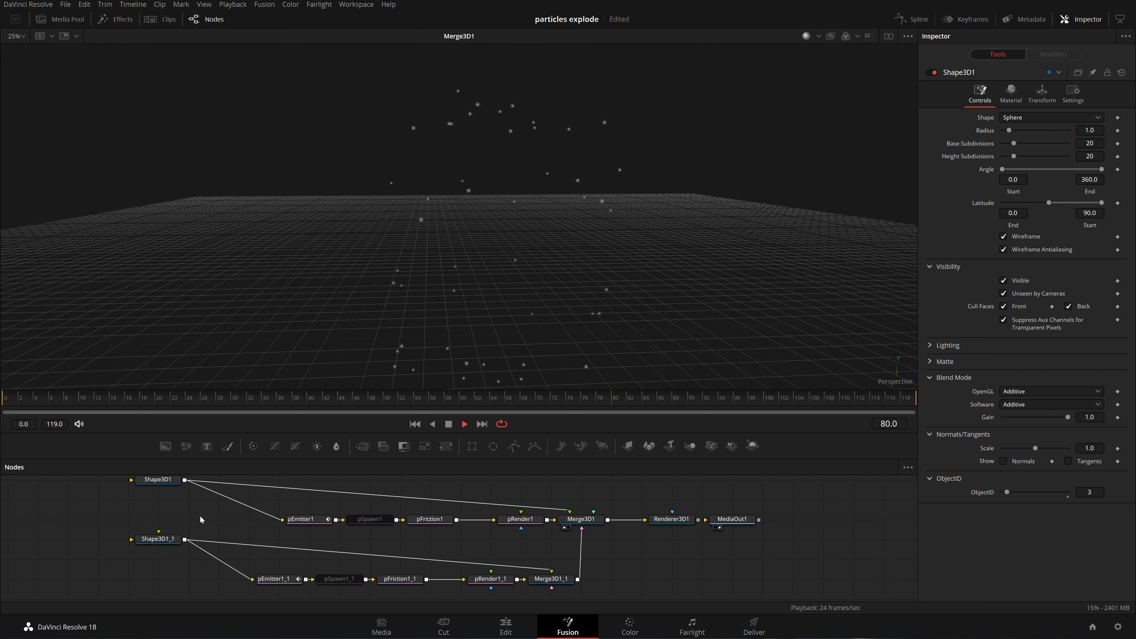
pyautogui.moveTo(230, 509); pyautogui.dragTo(129, 558)
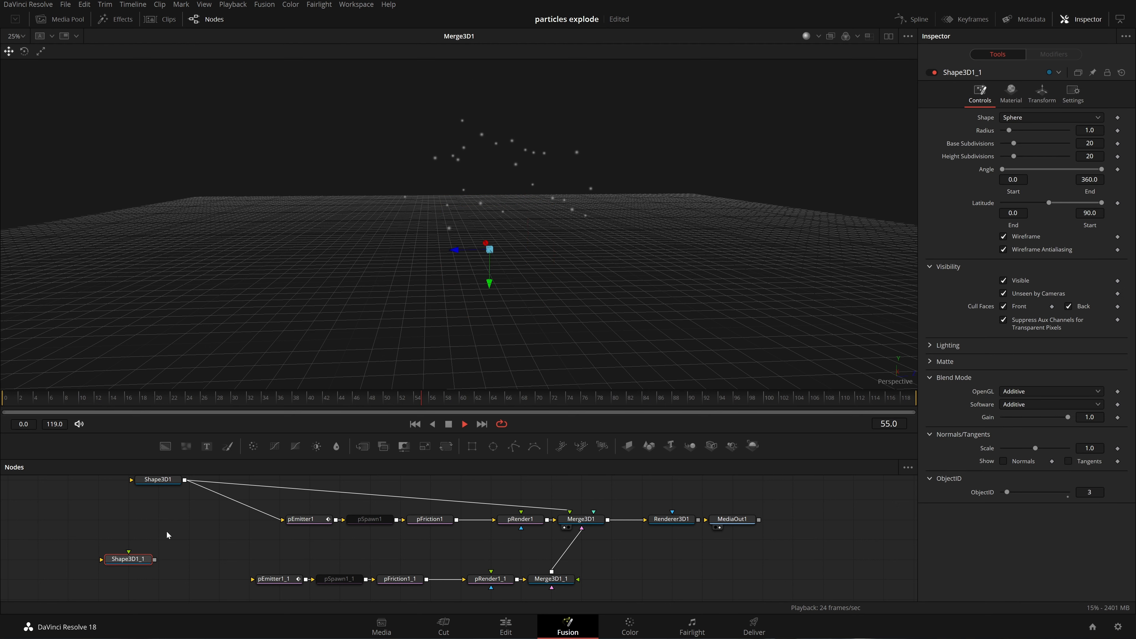
# Step: Stop playback, add a Transform3D node after Shape3D1, and connect its output to the lower particle chain, starting with pEmitter1_1
pyautogui.click(159, 480)
pyautogui.press('space')
pyautogui.scroll(1, 161, 485)
pyautogui.hotkey('shift', 'space')
pyautogui.write('pfr3xf')
pyautogui.press('Return')
pyautogui.moveTo(184, 535); pyautogui.dragTo(277, 594)
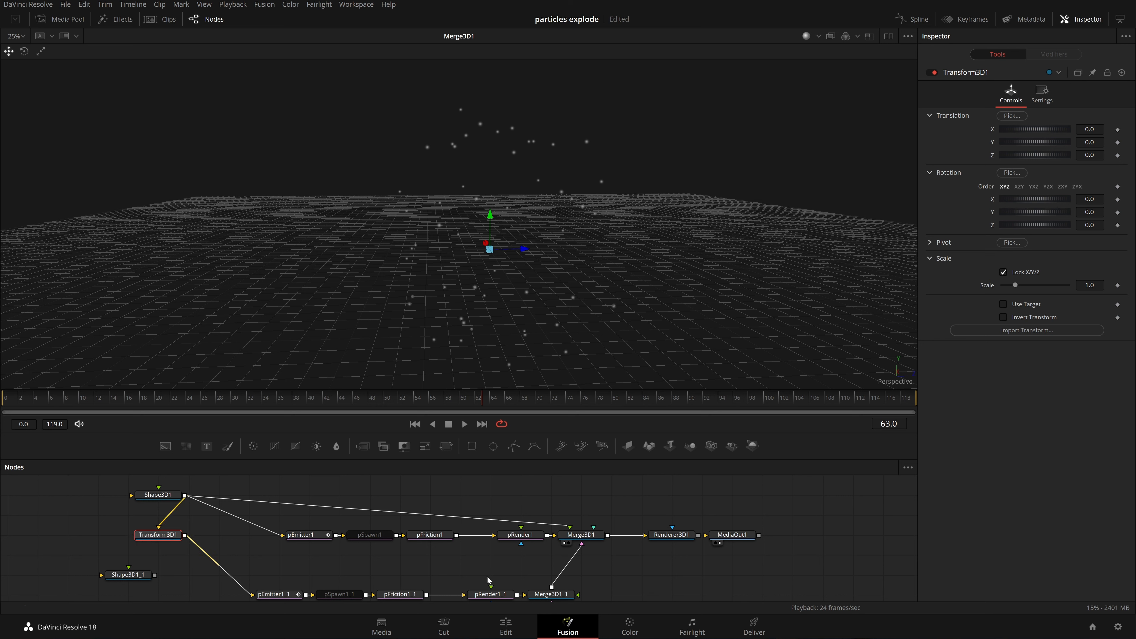
pyautogui.moveTo(185, 536); pyautogui.dragTo(465, 585)
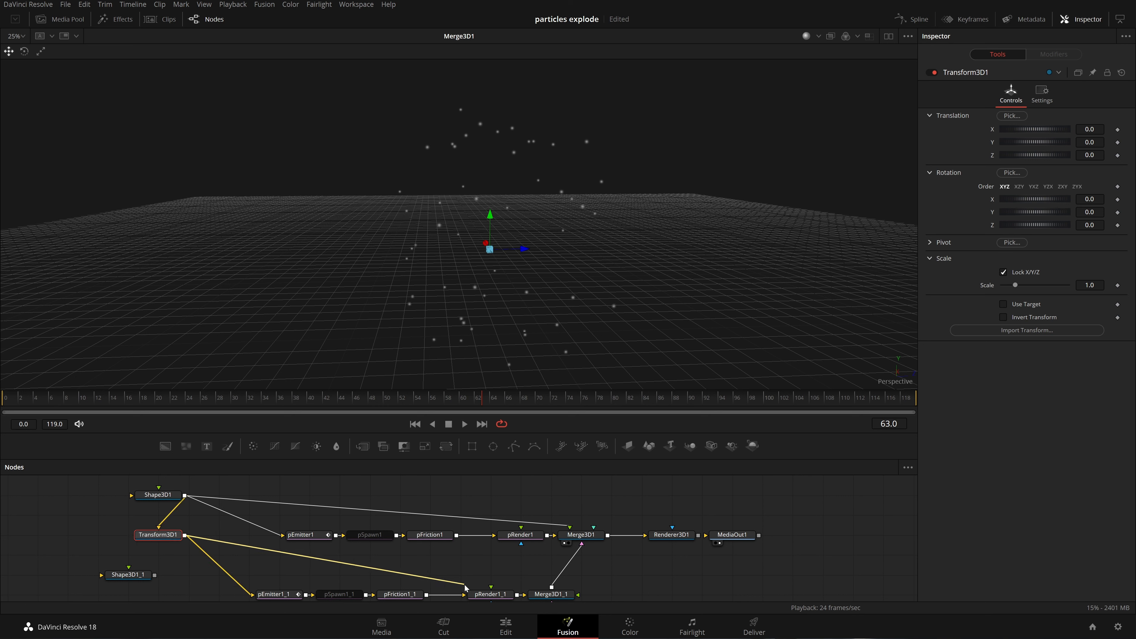